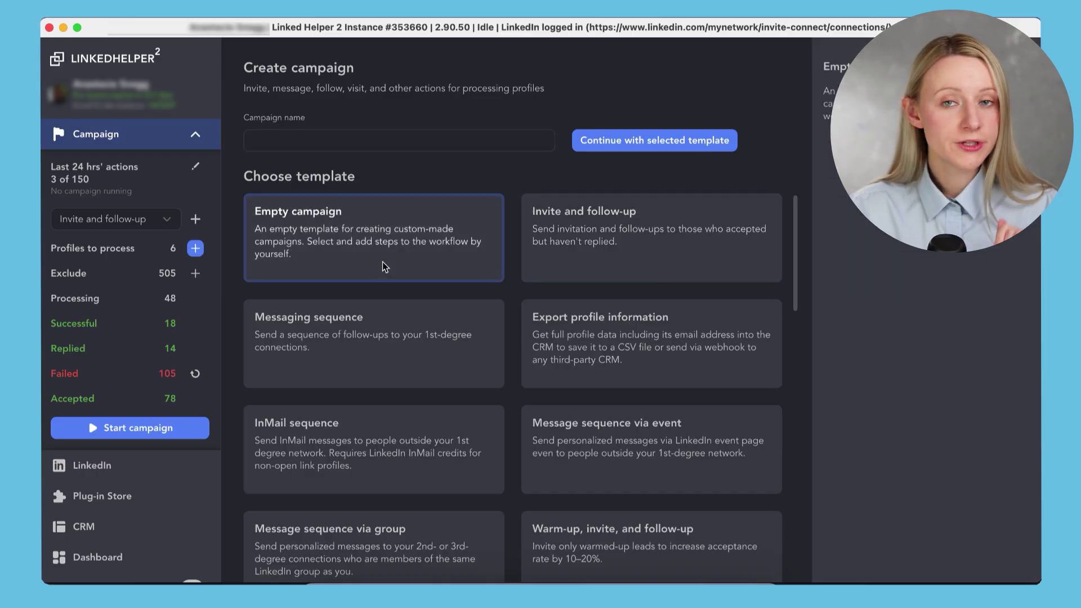
Step: Create the empty 'Scraping Data' campaign with a Visit and extract profiles step extracting current organizations
{"action": "left_click", "coordinate": [408, 142]}
{"action": "type", "text": "Scraping Data"}
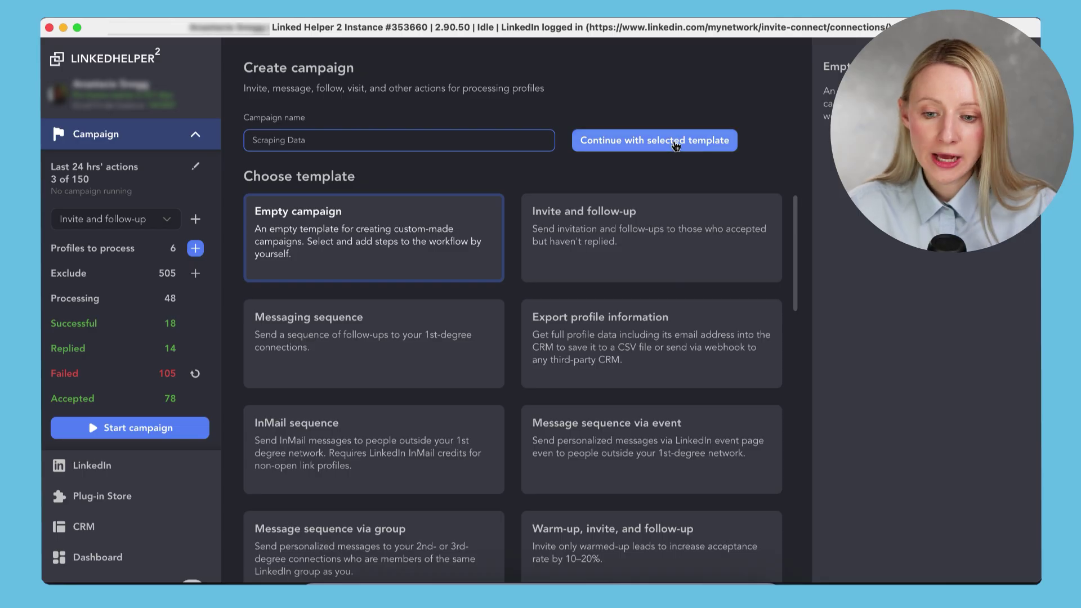
{"action": "left_click", "coordinate": [655, 140]}
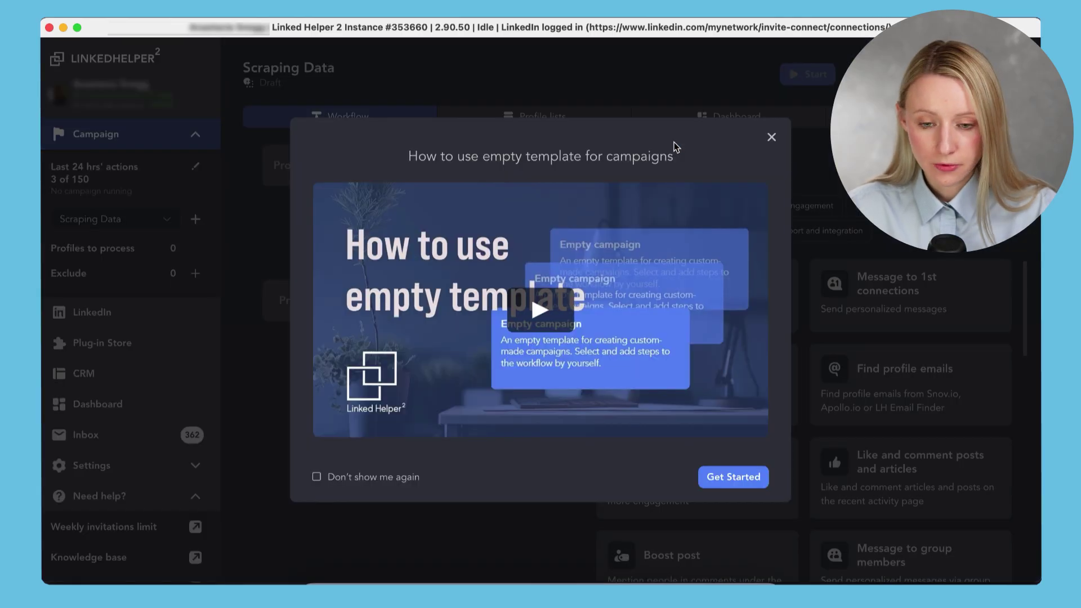
{"action": "left_click", "coordinate": [773, 139]}
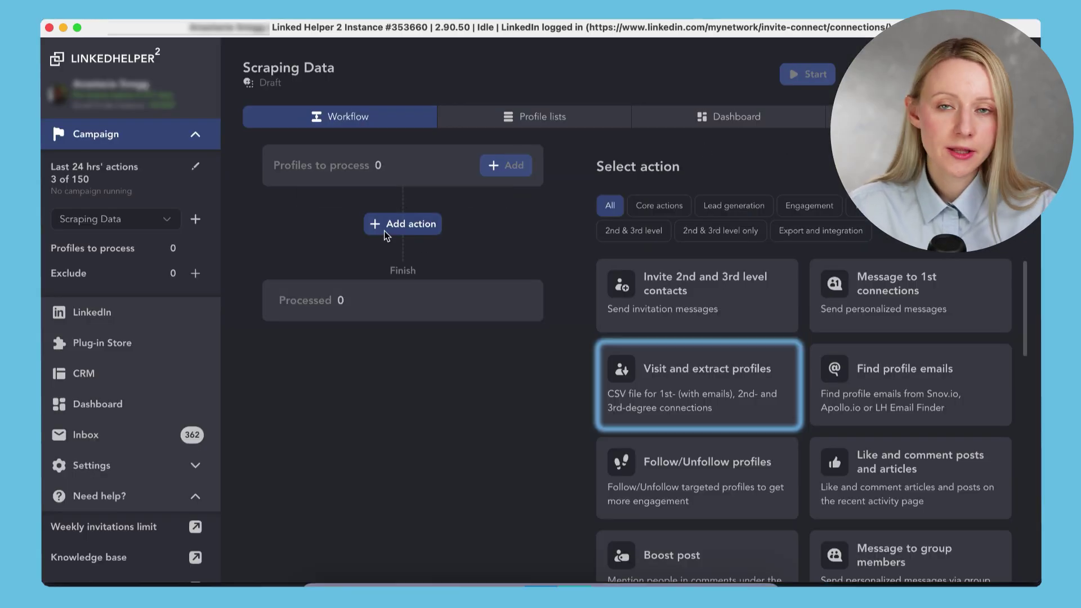
{"action": "mouse_move", "coordinate": [698, 385]}
{"action": "left_click", "coordinate": [735, 421]}
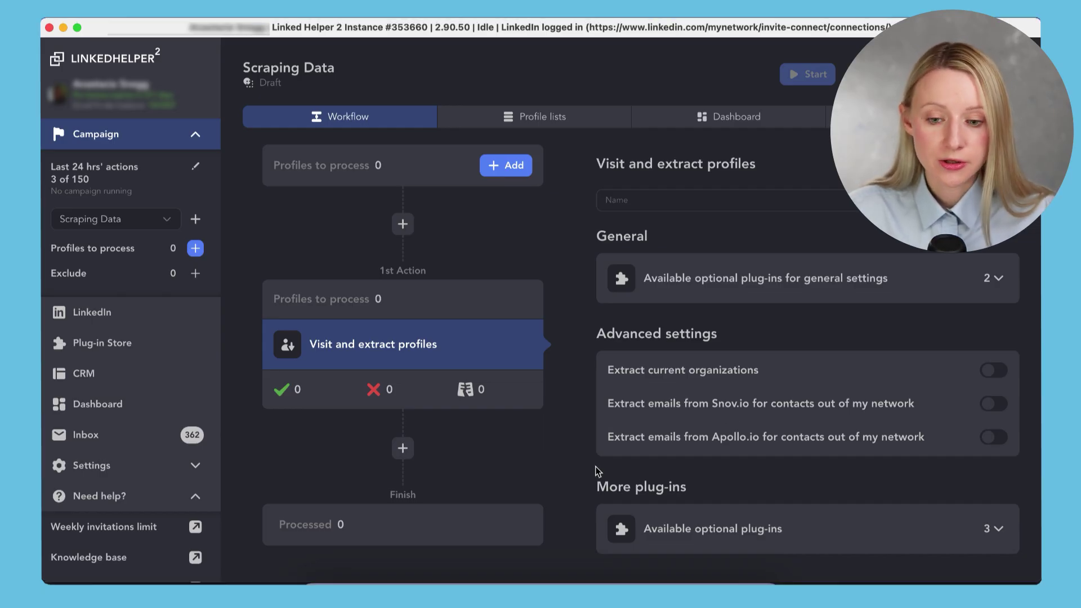
{"action": "left_click", "coordinate": [994, 370]}
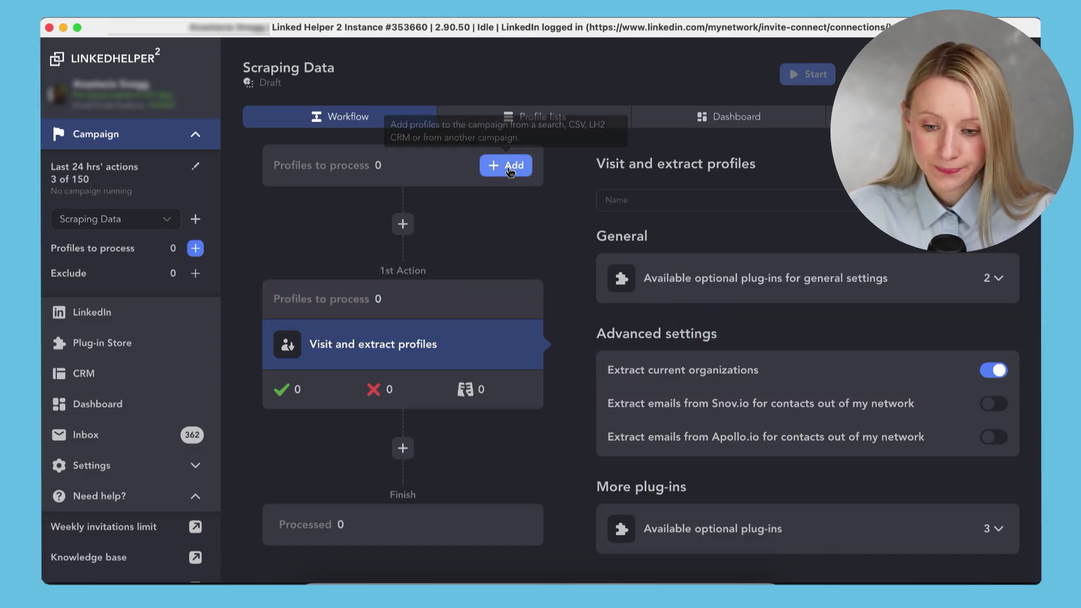
Step: Fill the campaign from the B2B Sales LinkedIn search results and start it, reaching 96 successes
{"action": "left_click", "coordinate": [510, 168]}
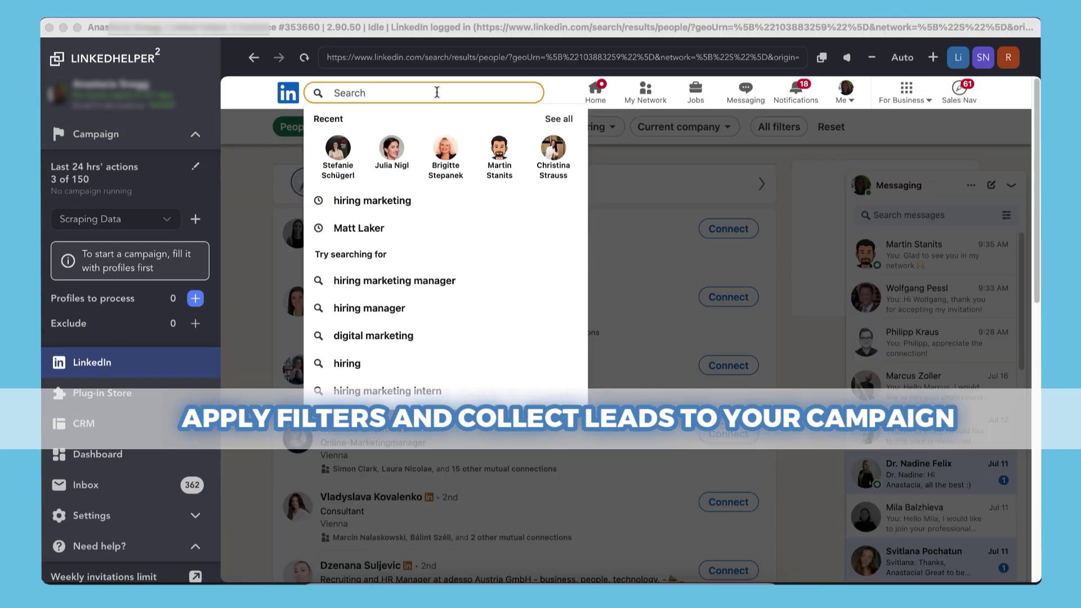
{"action": "type", "text": "B2B Sales"}
{"action": "key", "text": "Return"}
{"action": "left_click", "coordinate": [195, 298]}
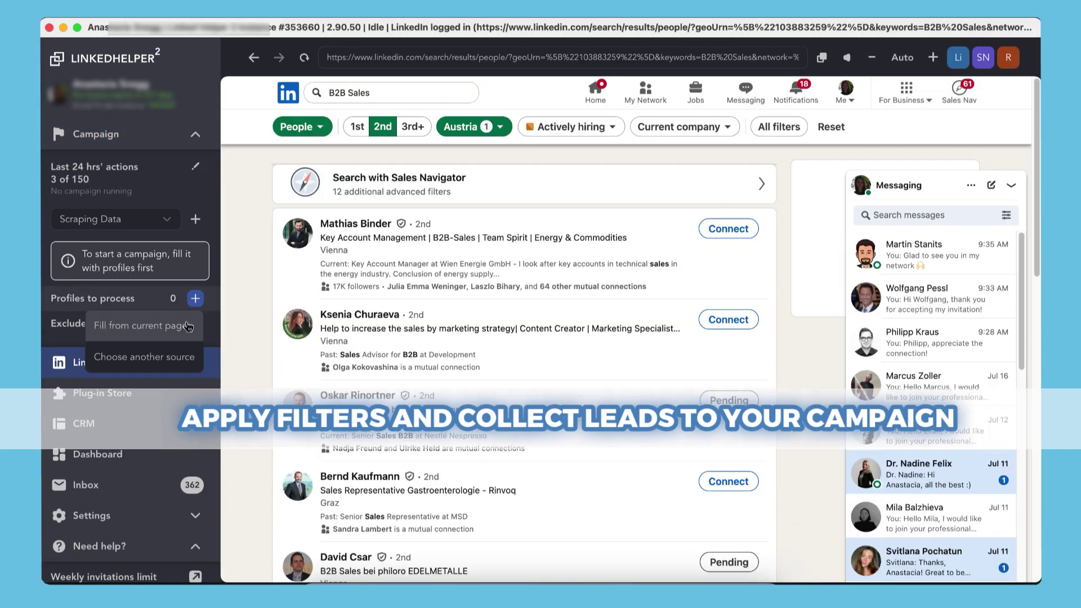
{"action": "left_click", "coordinate": [144, 326]}
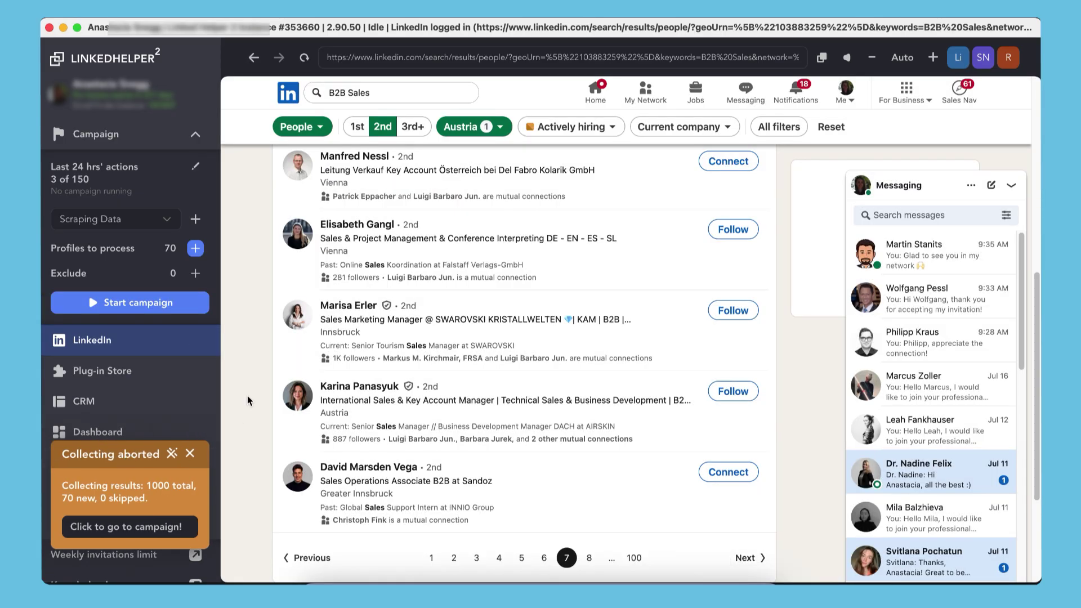
{"action": "left_click", "coordinate": [95, 133]}
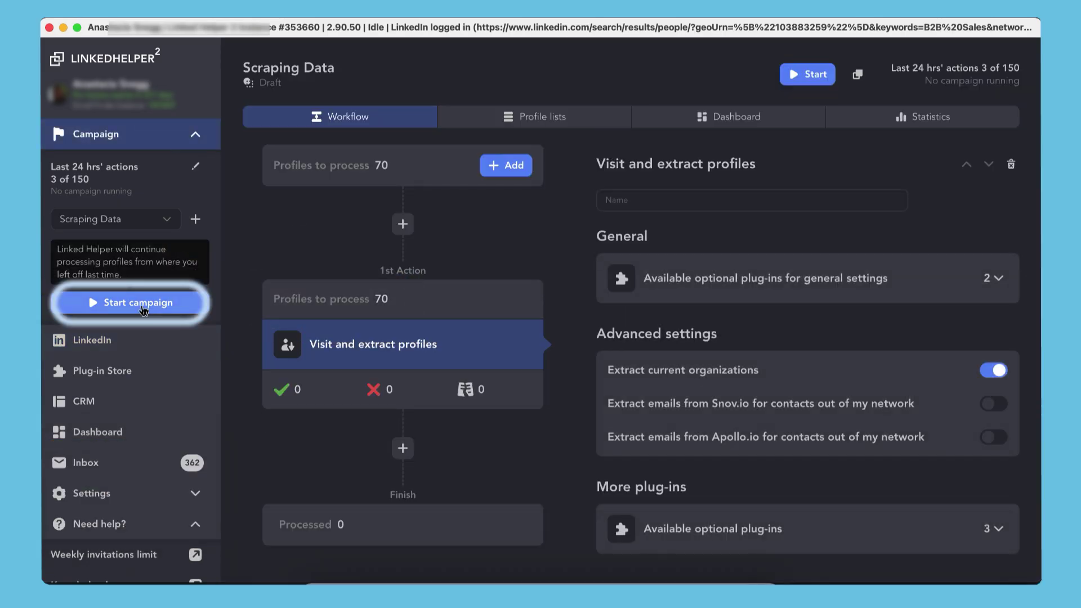
{"action": "left_click", "coordinate": [130, 303]}
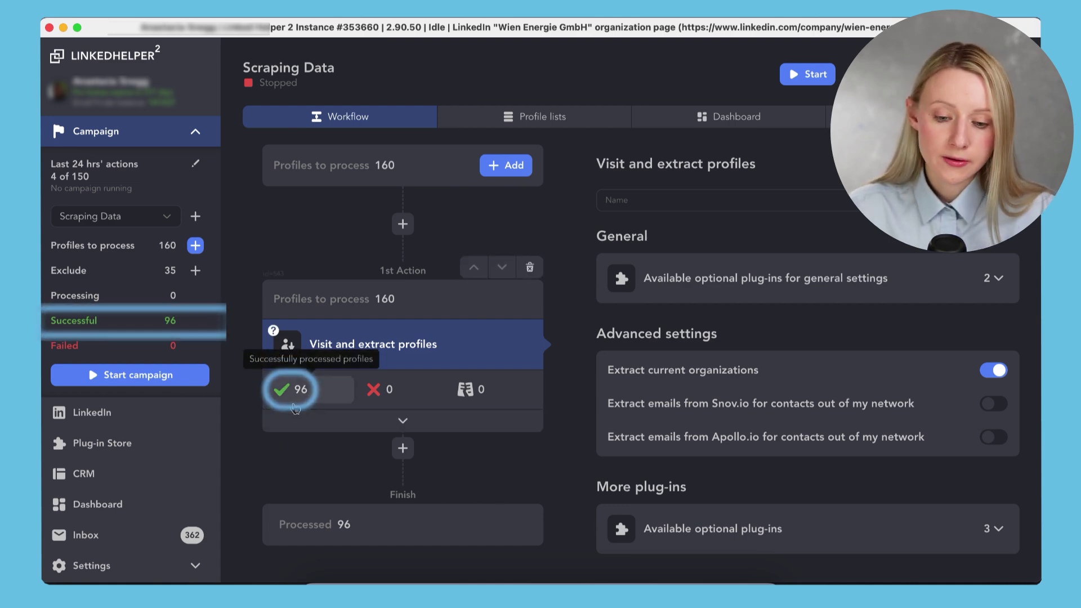
Step: Select all 96 successful profiles and download them as a CSV named New Leads.csv
{"action": "left_click", "coordinate": [291, 390]}
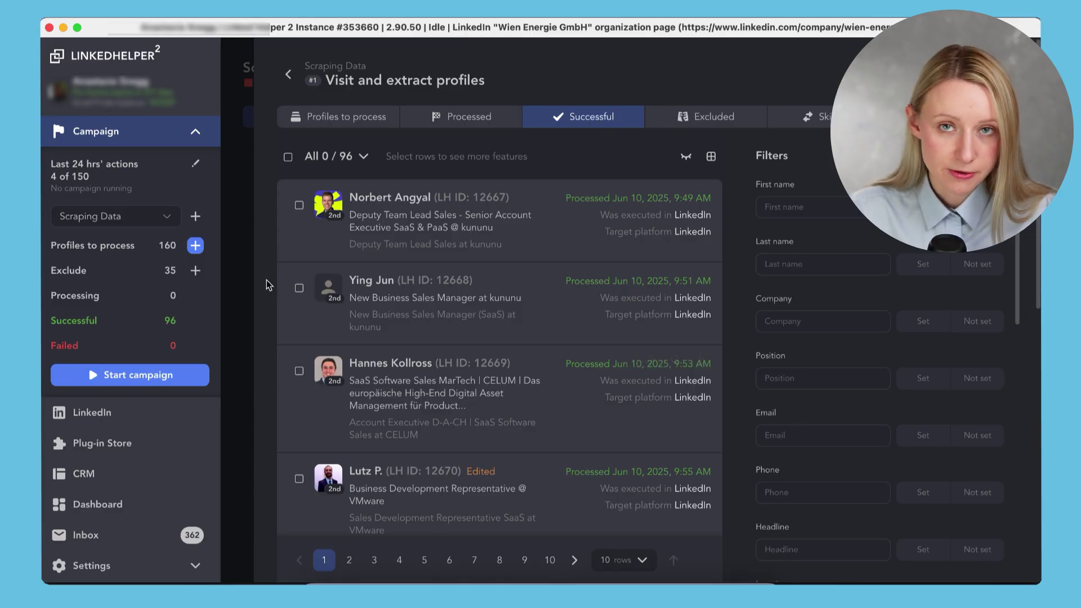
{"action": "left_click", "coordinate": [288, 156]}
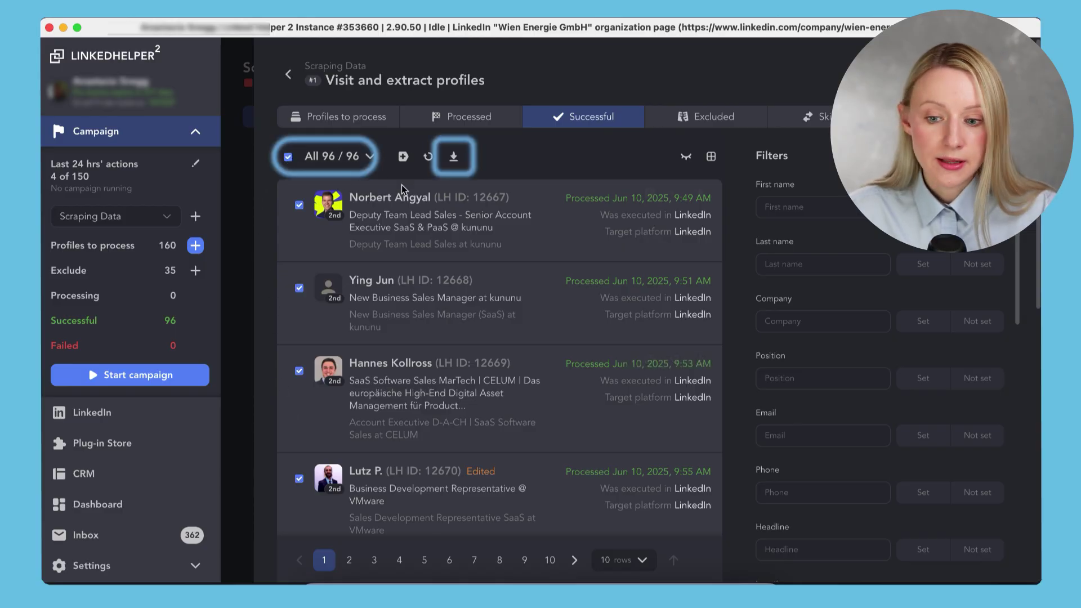
{"action": "left_click", "coordinate": [453, 157]}
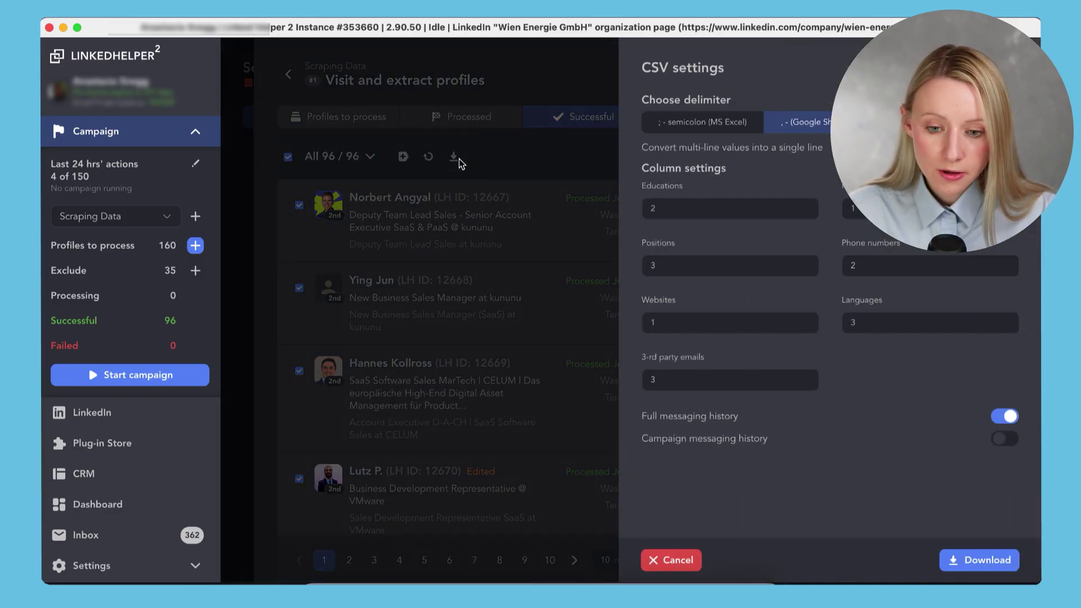
{"action": "left_click", "coordinate": [980, 561]}
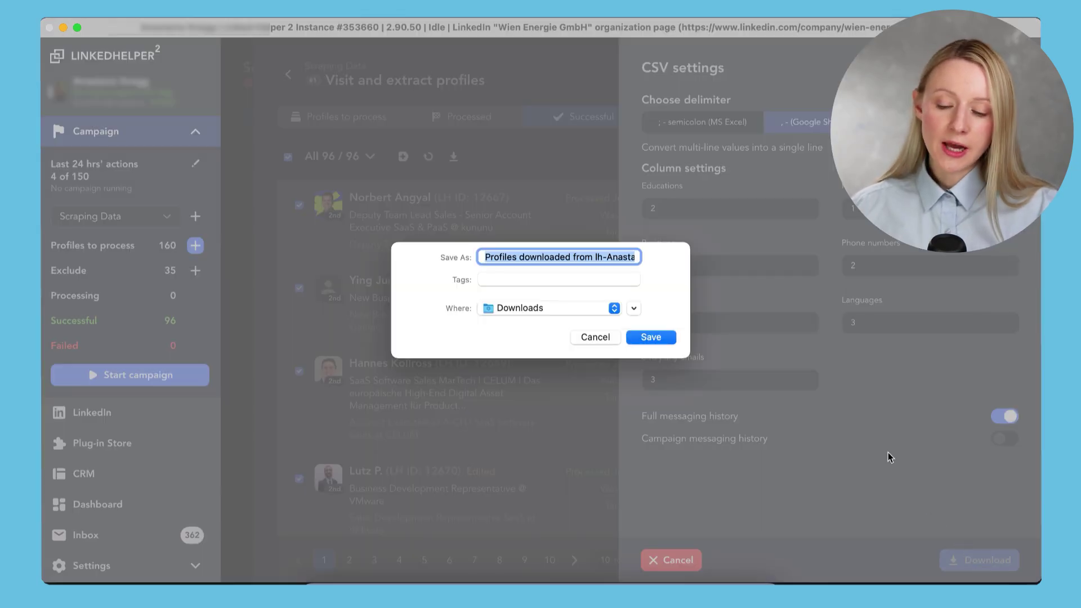
{"action": "type", "text": "New"}
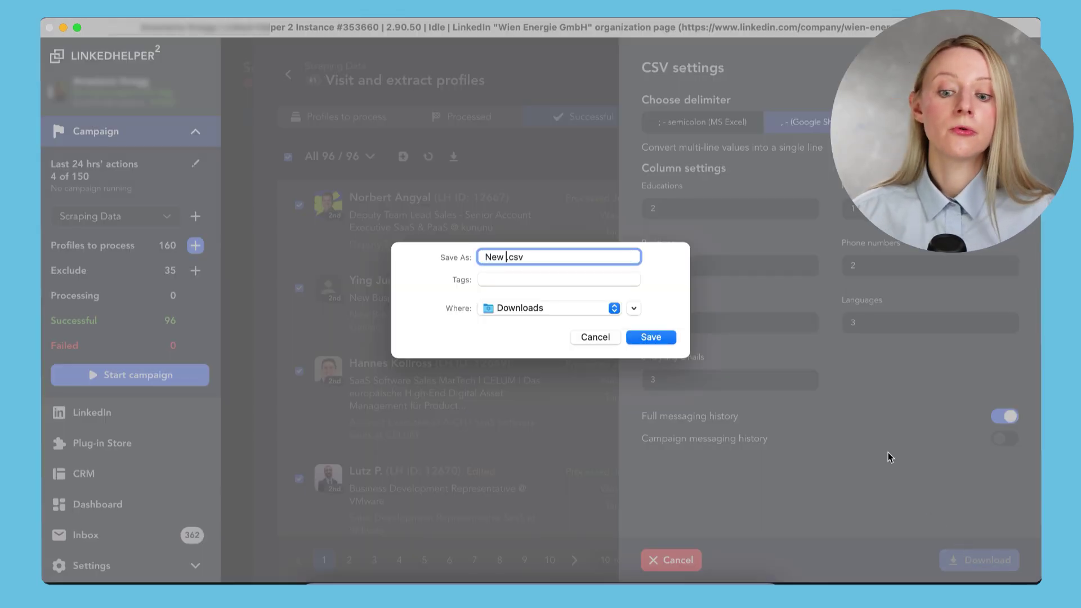
{"action": "type", "text": " Leads.csv"}
{"action": "left_click", "coordinate": [650, 337]}
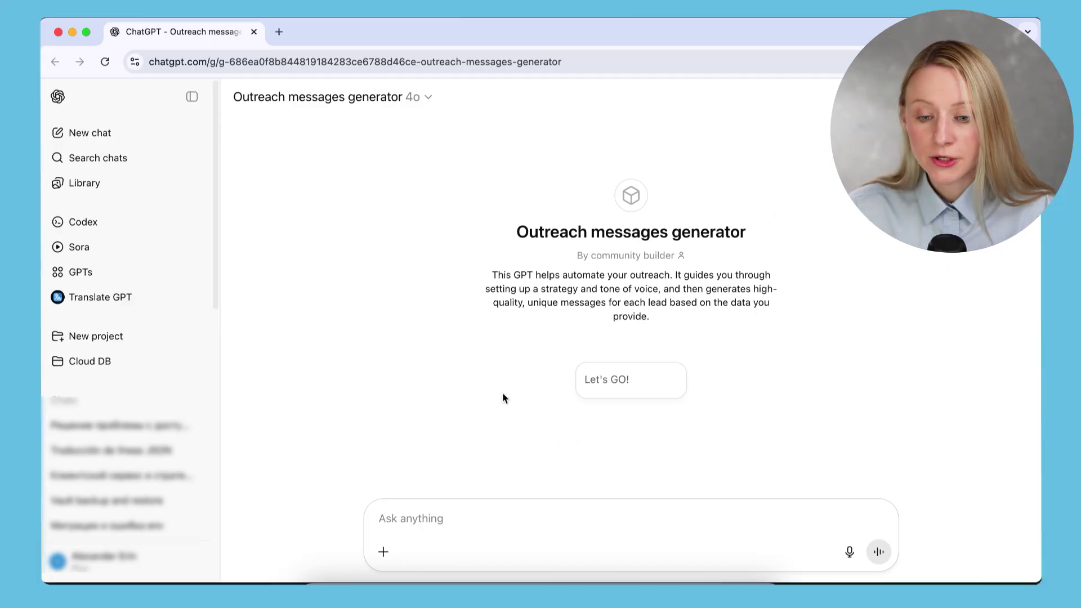
Step: Start the generator with Let's GO! and paste its copied parameter template into the message box
{"action": "left_click", "coordinate": [635, 389]}
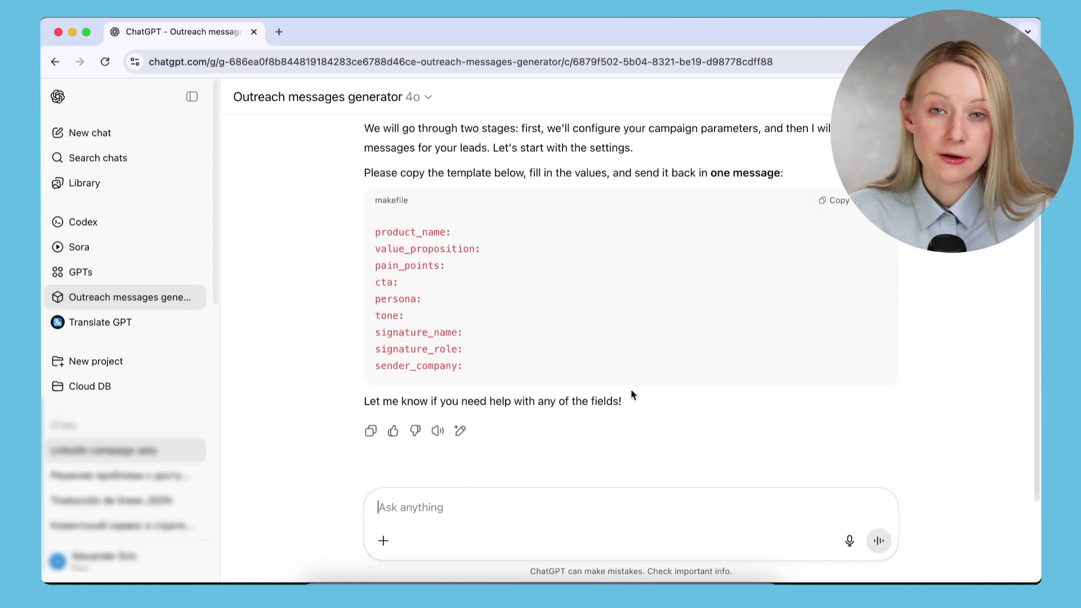
{"action": "left_click_drag", "start_coordinate": [473, 371], "coordinate": [372, 232]}
{"action": "key", "text": "super+c"}
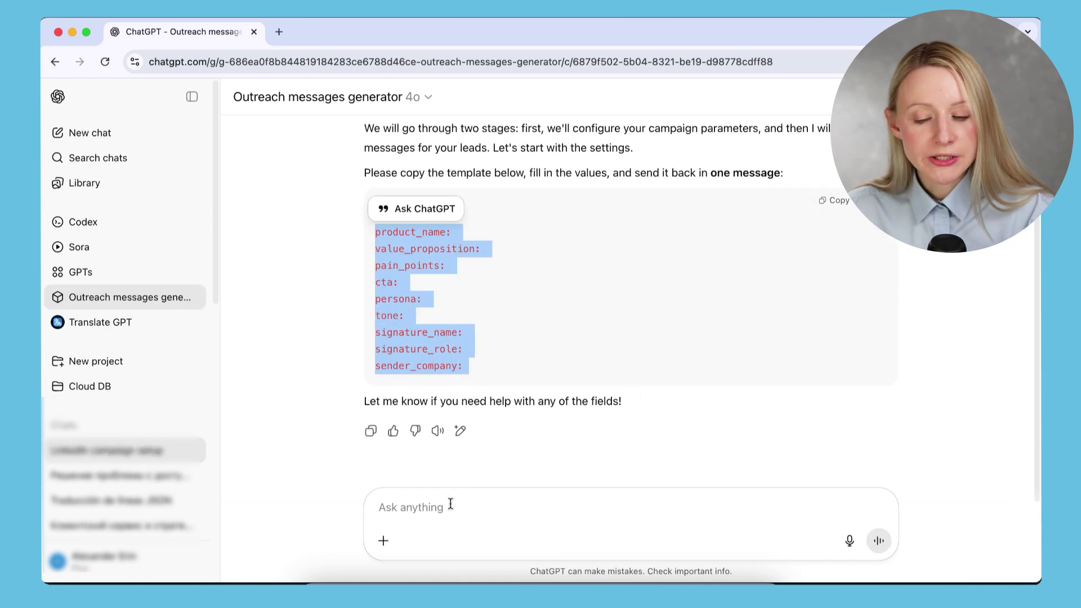
{"action": "left_click", "coordinate": [448, 507]}
{"action": "key", "text": "super+v"}
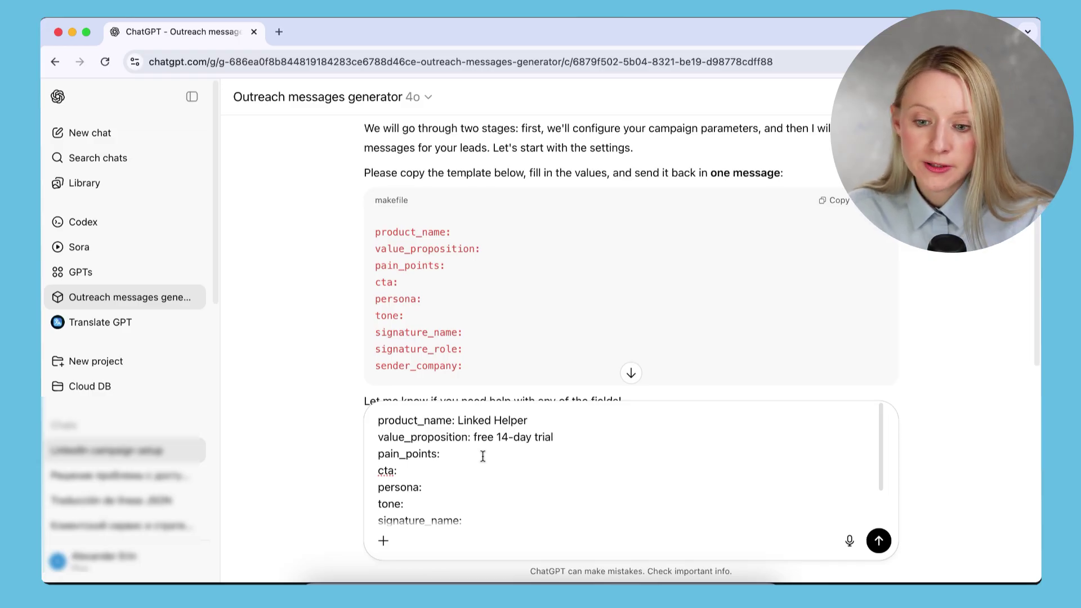
{"action": "type", "text": " unscalable outreach, lack of personalization, fear of ban on linkedin"}
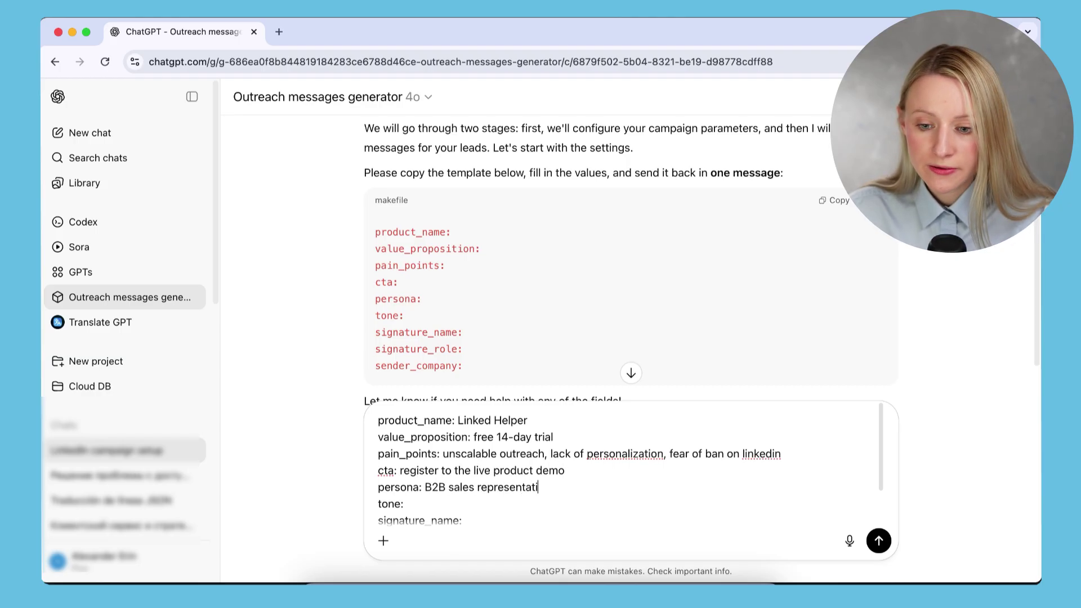
{"action": "scroll", "coordinate": [418, 491], "scroll_direction": "down", "scroll_amount": 2}
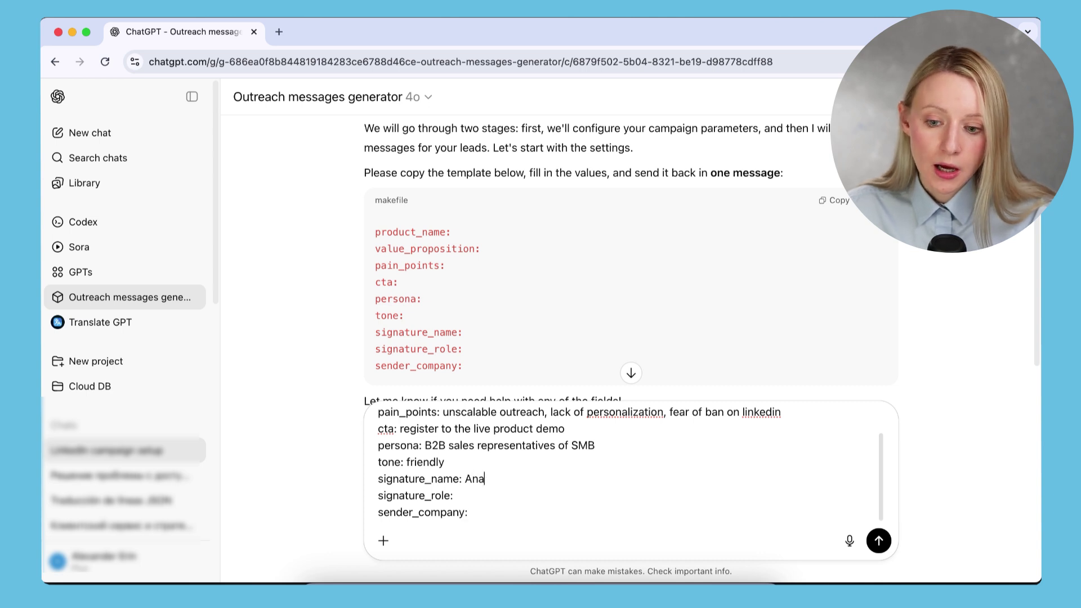
{"action": "scroll", "coordinate": [488, 489], "scroll_direction": "down", "scroll_amount": 1}
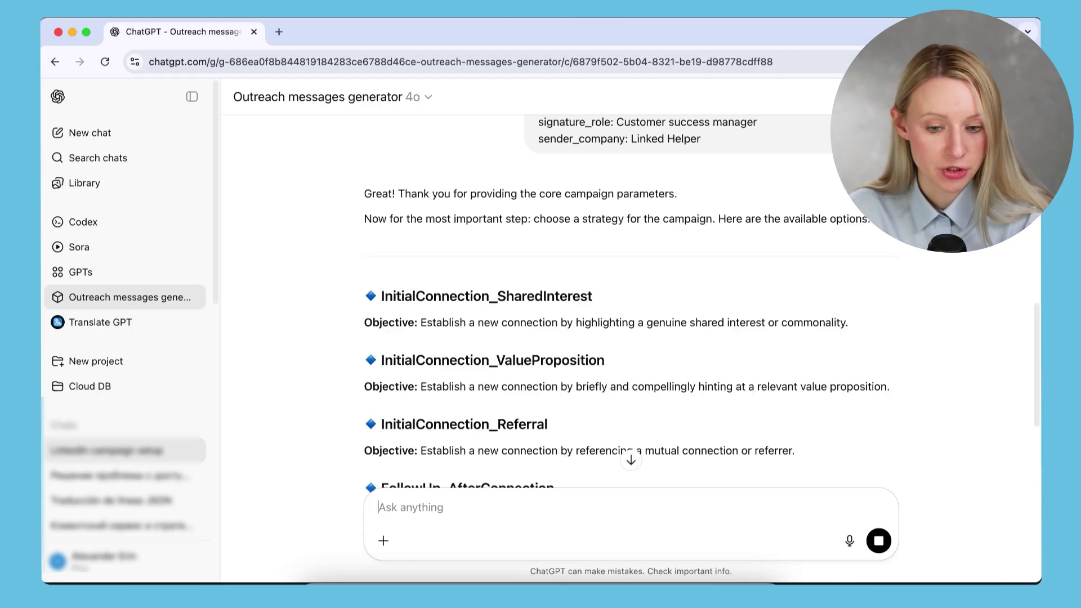
{"action": "scroll", "coordinate": [918, 325], "scroll_direction": "down", "scroll_amount": 5}
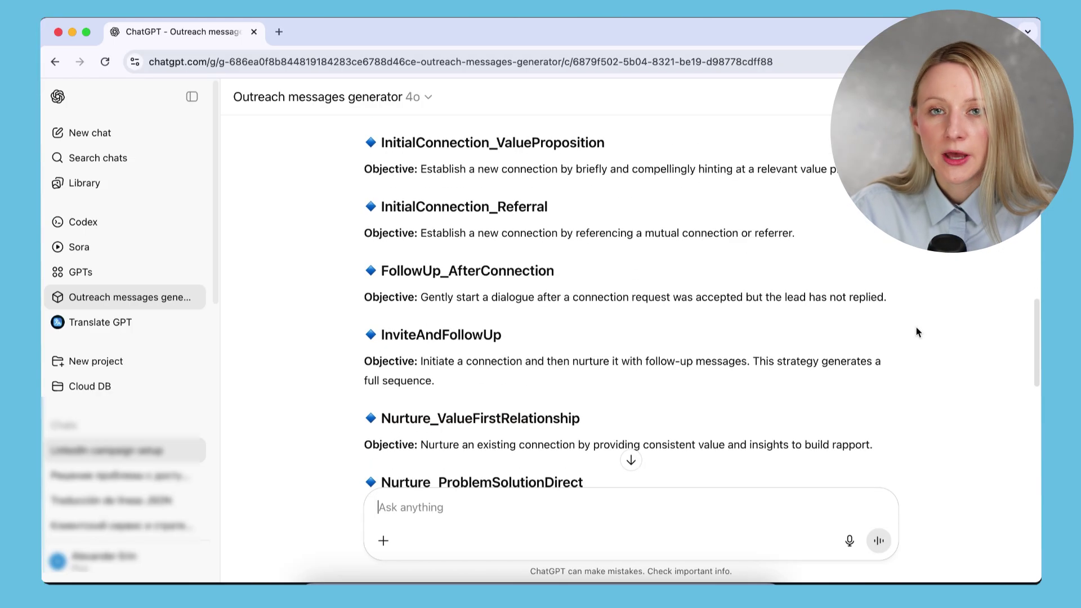
{"action": "scroll", "coordinate": [918, 333], "scroll_direction": "down", "scroll_amount": 2}
{"action": "scroll", "coordinate": [912, 340], "scroll_direction": "down", "scroll_amount": 3}
{"action": "scroll", "coordinate": [912, 334], "scroll_direction": "down", "scroll_amount": 2}
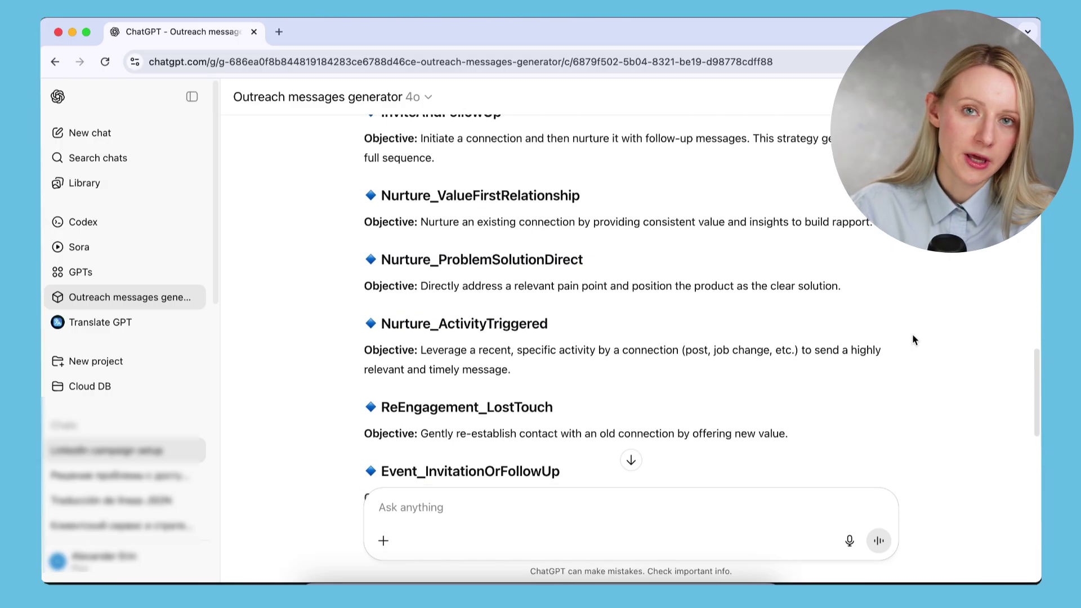
{"action": "left_click_drag", "start_coordinate": [378, 364], "coordinate": [554, 364]}
Step: Reply with InviteAndFollowUp as the chosen outreach strategy
{"action": "left_click", "coordinate": [650, 365]}
{"action": "scroll", "coordinate": [649, 365], "scroll_direction": "up", "scroll_amount": 3}
{"action": "scroll", "coordinate": [592, 355], "scroll_direction": "up", "scroll_amount": 2}
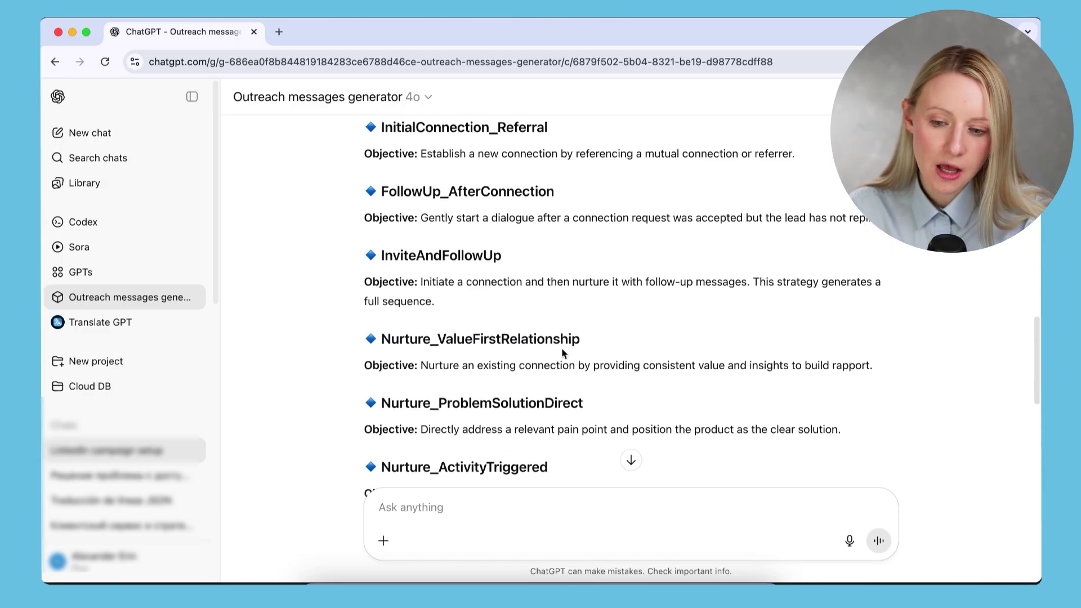
{"action": "left_click_drag", "start_coordinate": [379, 256], "coordinate": [510, 264]}
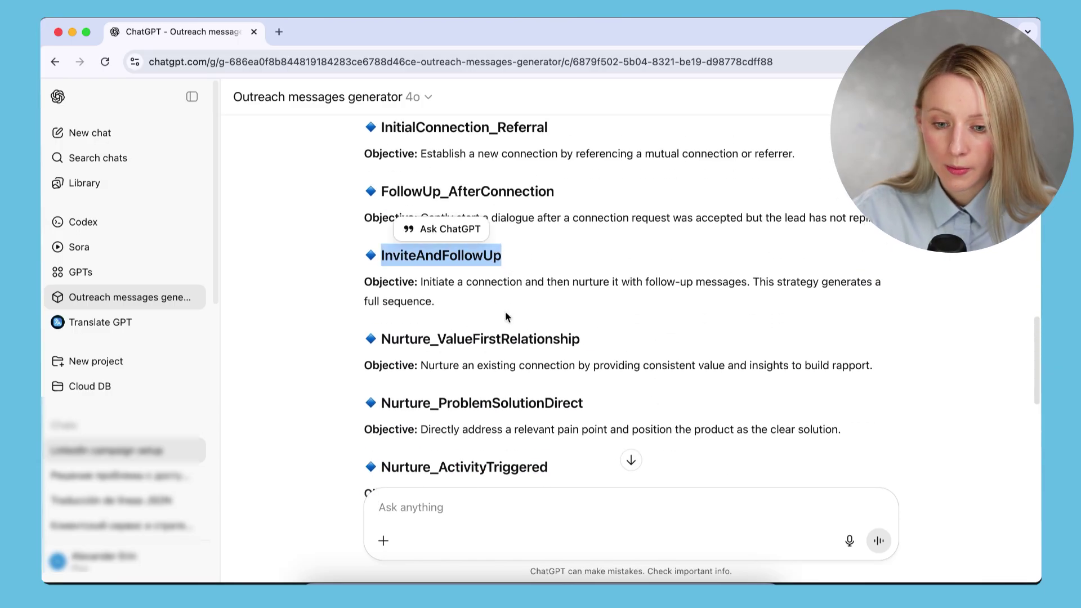
{"action": "key", "text": "super+c"}
{"action": "left_click", "coordinate": [432, 507]}
{"action": "key", "text": "super+v"}
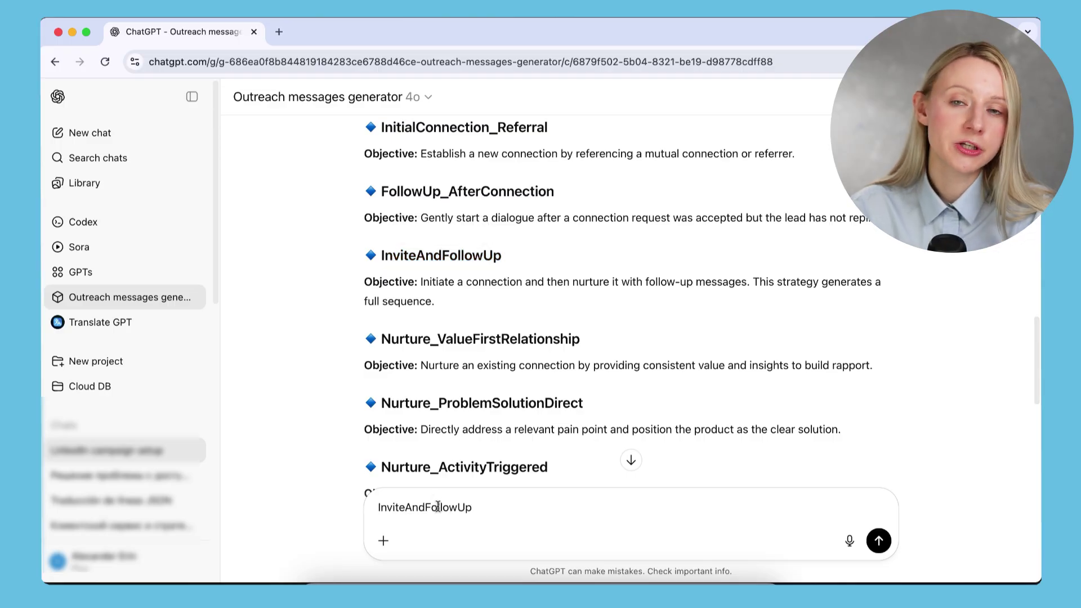
{"action": "key", "text": "Return"}
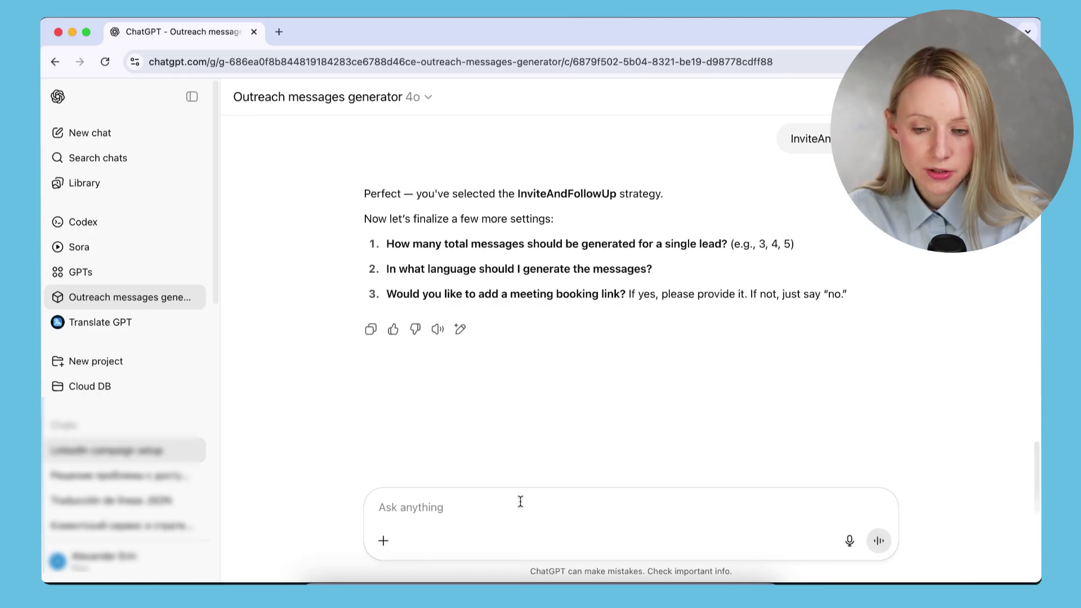
{"action": "type", "text": "1. 4"}
Step: Answer 4 messages, English, and yes with the webinar registration link copied from Zoom, then send
{"action": "key", "text": "shift+Return"}
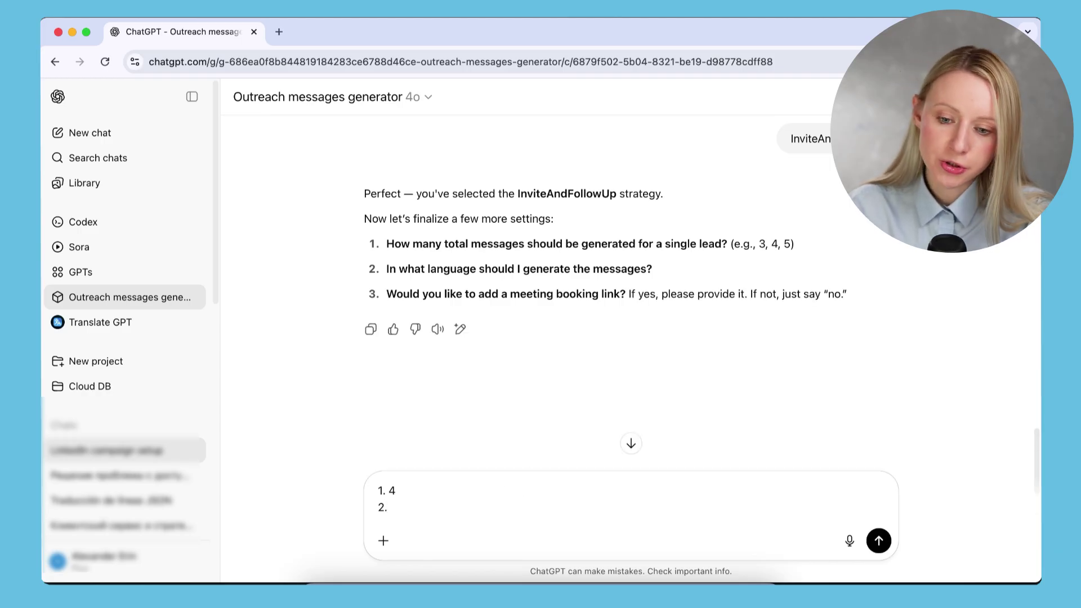
{"action": "key", "text": "shift+Return"}
{"action": "type", "text": "3."}
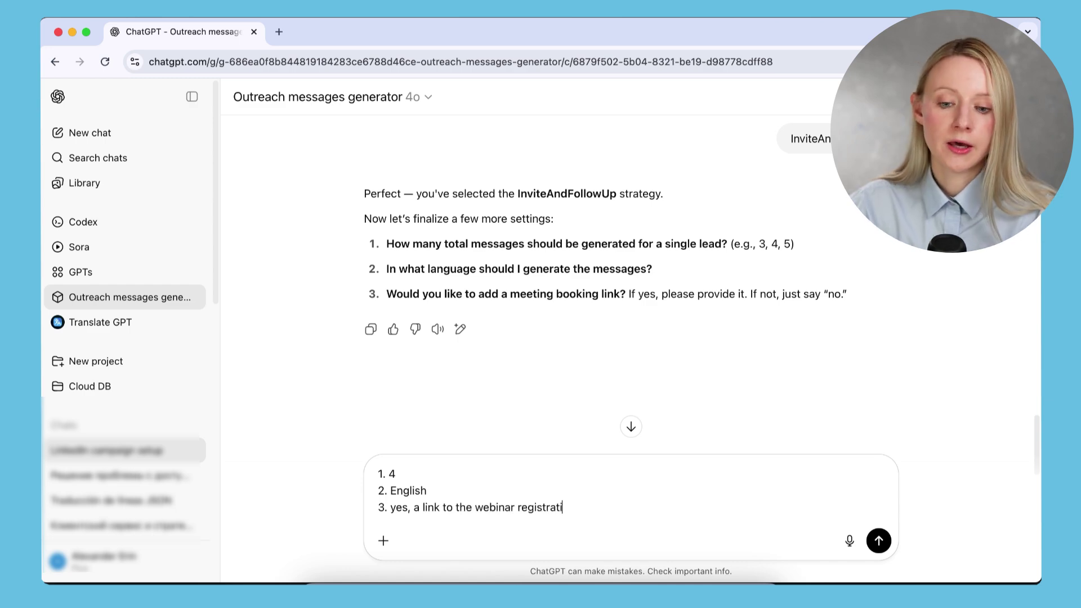
{"action": "left_click", "coordinate": [279, 31]}
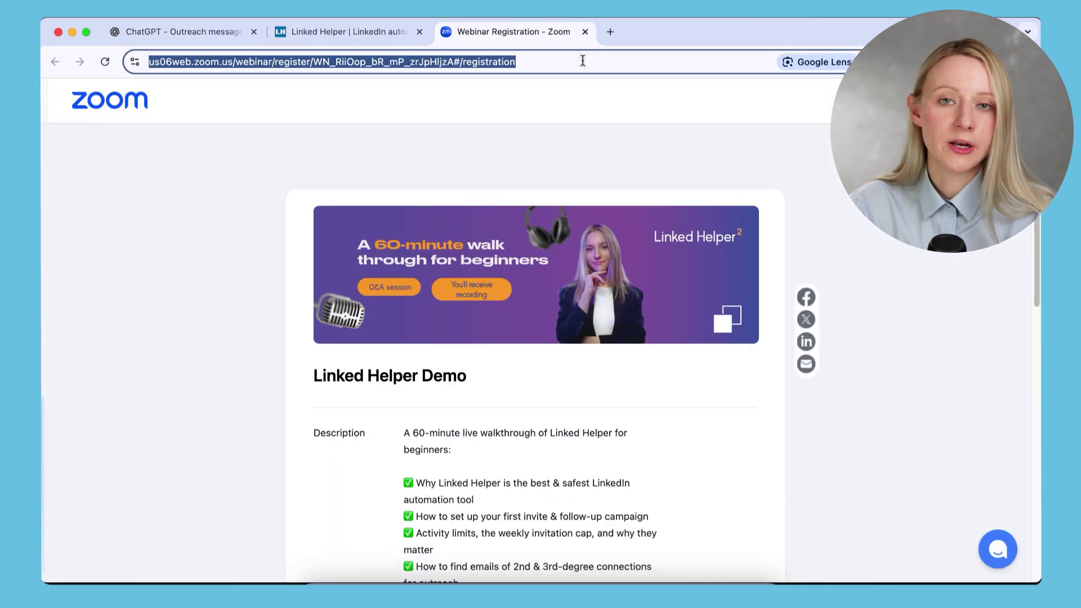
{"action": "key", "text": "super+c"}
{"action": "left_click", "coordinate": [182, 31]}
{"action": "key", "text": "super+v"}
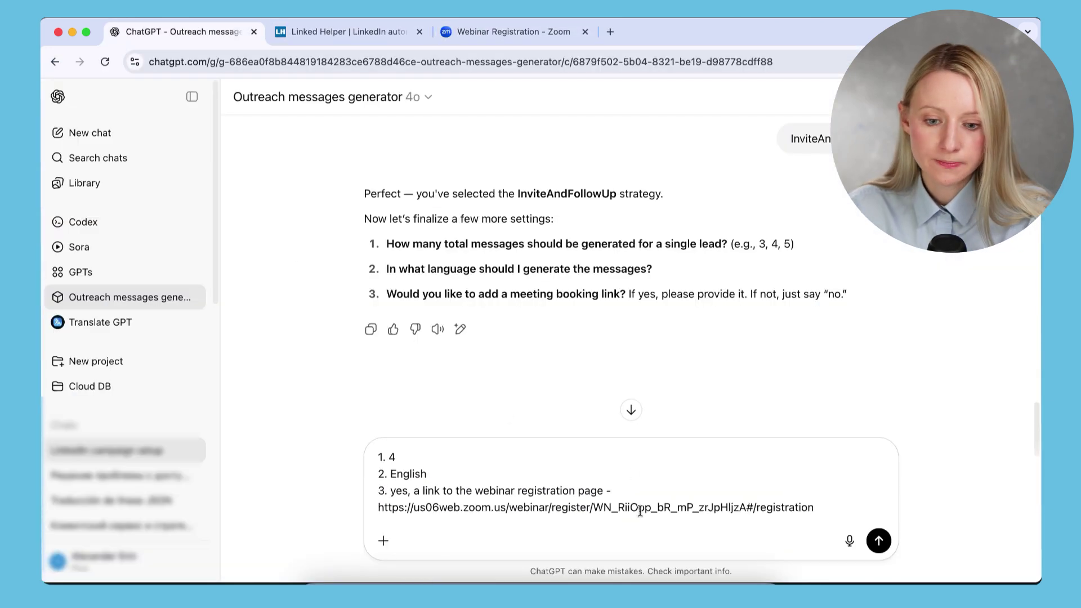
{"action": "left_click", "coordinate": [879, 541]}
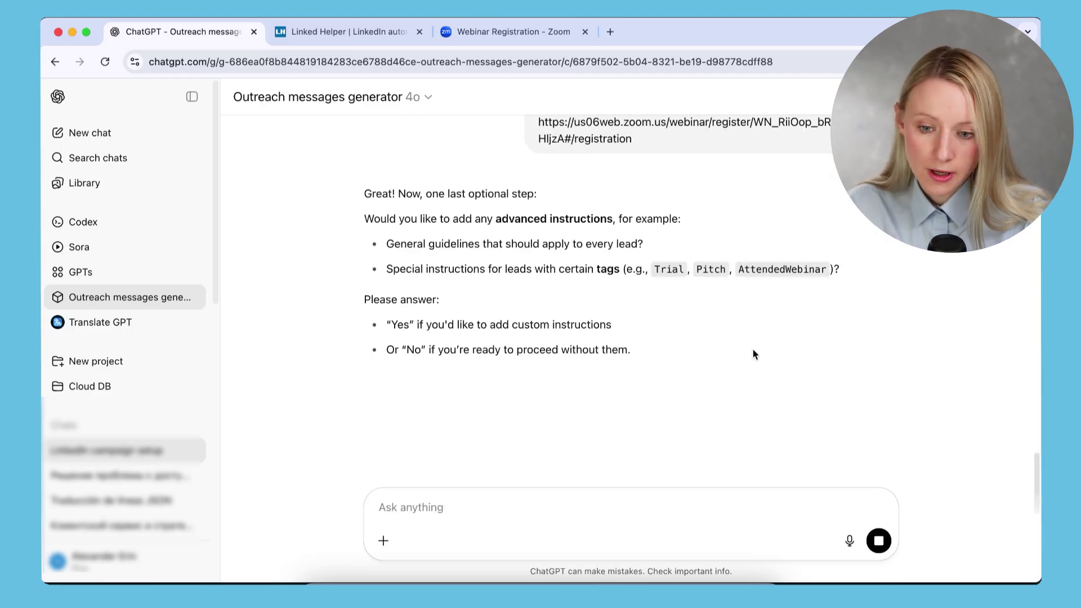
Step: Send 'yes' with instructions: booking link in message 3, message 4 as a reminder
{"action": "left_click", "coordinate": [611, 508]}
{"action": "type", "text": "yes,"}
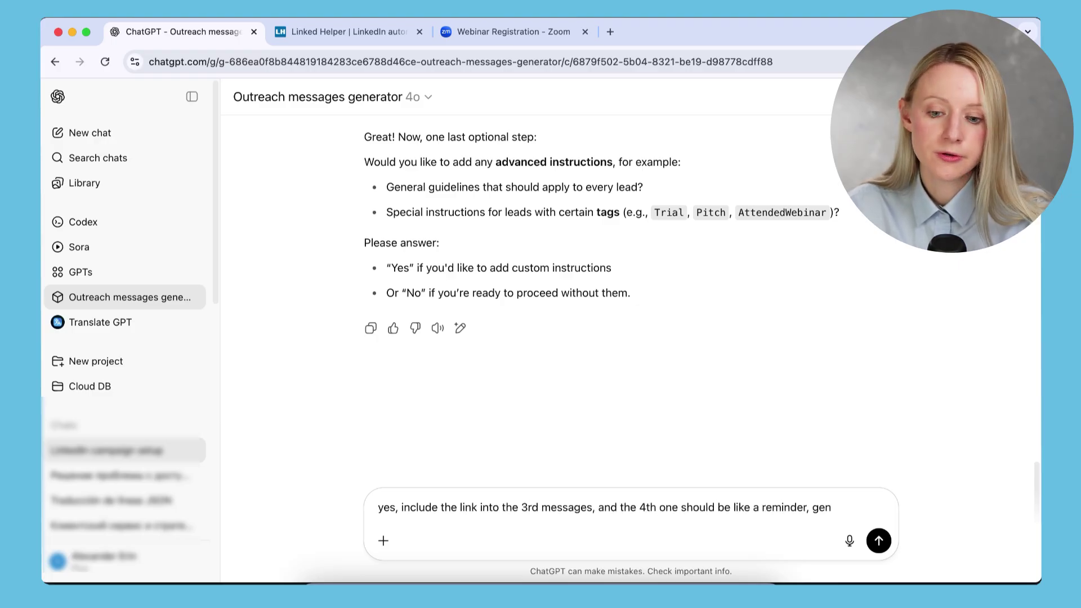
{"action": "key", "text": "Return"}
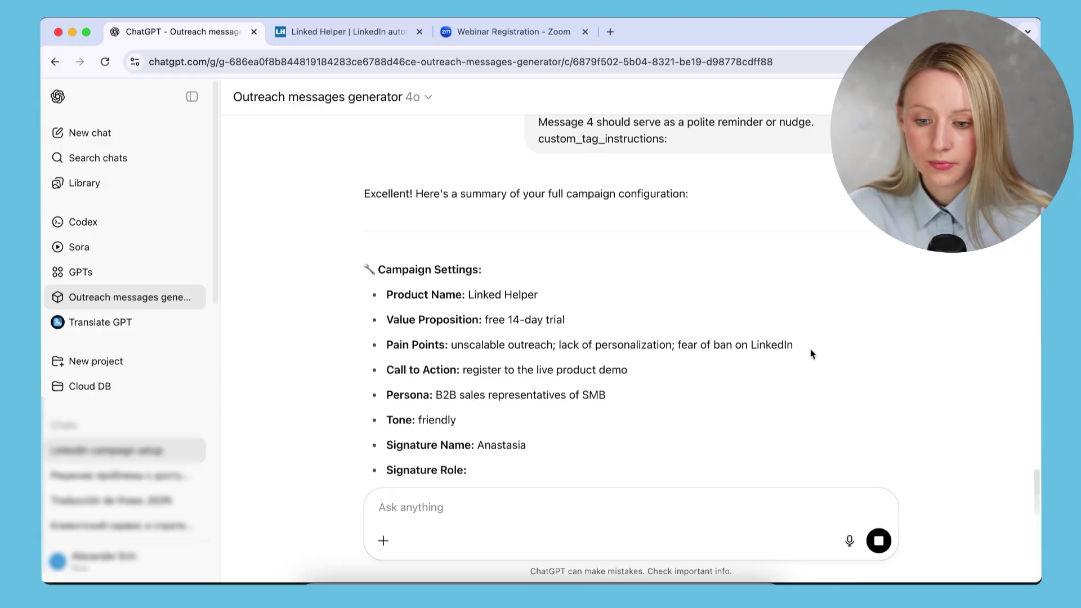
{"action": "scroll", "coordinate": [480, 271], "scroll_direction": "down", "scroll_amount": 5}
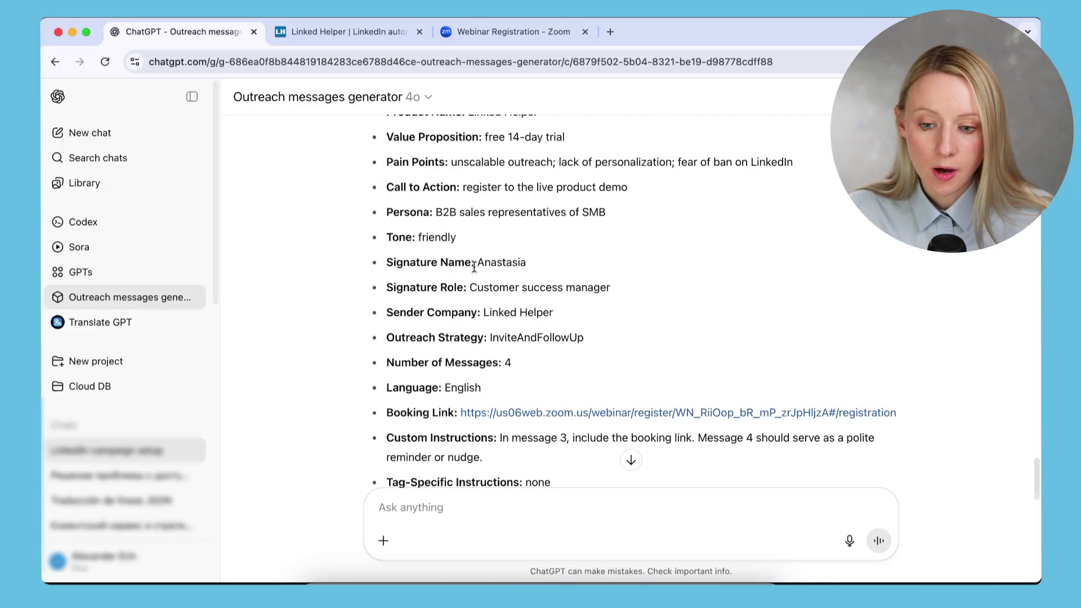
{"action": "scroll", "coordinate": [480, 271], "scroll_direction": "down", "scroll_amount": 5}
{"action": "type", "text": "yes"}
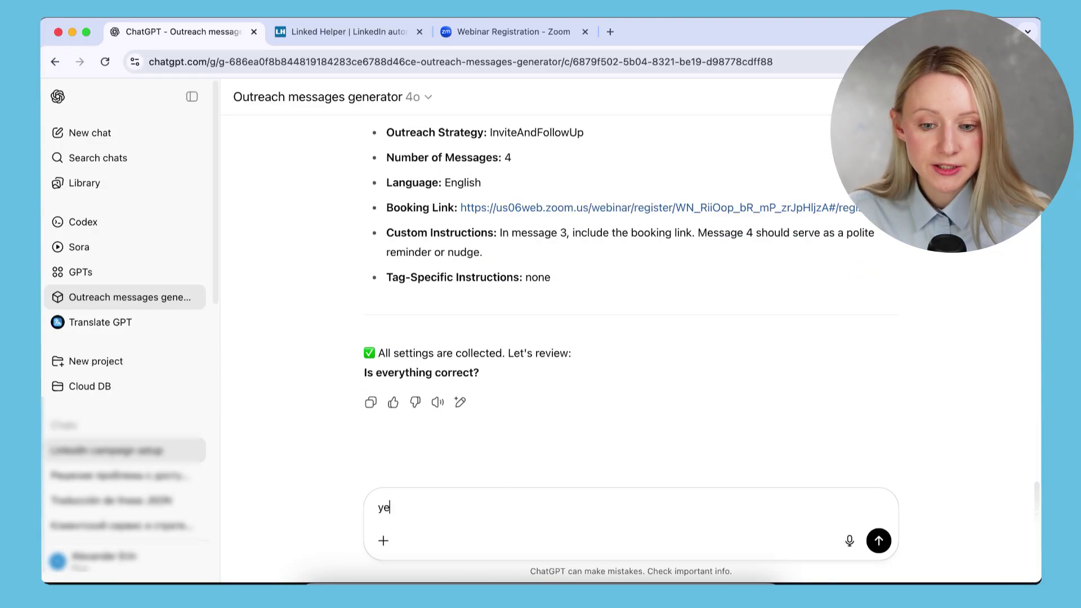
Step: Confirm the configuration with 'yes', then highlight the 1–5 lead request and spreadsheet-copying tip
{"action": "key", "text": "Return"}
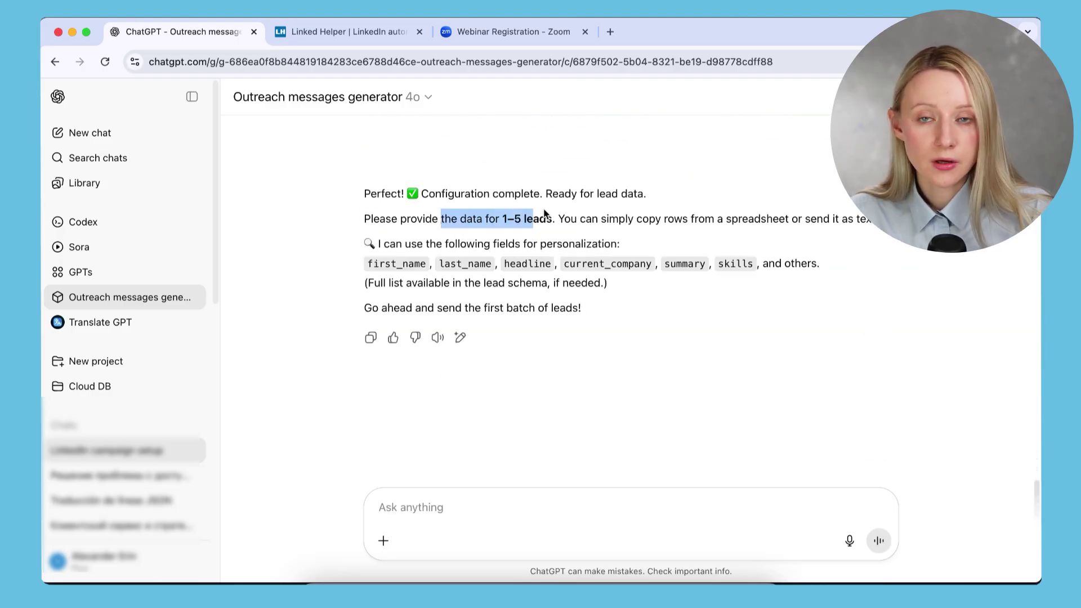
{"action": "left_click_drag", "start_coordinate": [544, 213], "coordinate": [558, 213]}
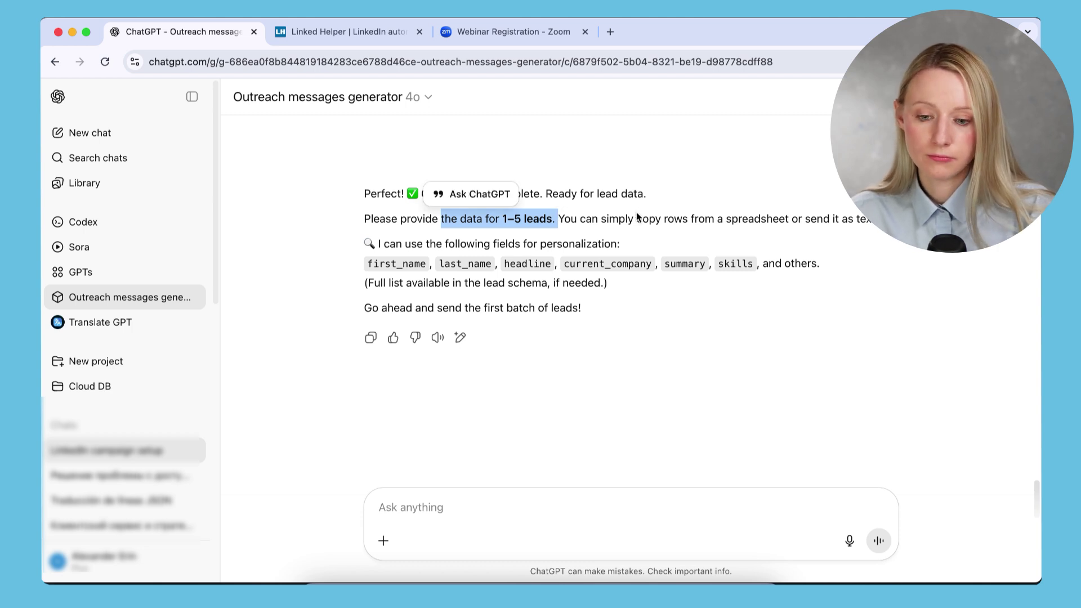
{"action": "left_click_drag", "start_coordinate": [637, 219], "coordinate": [802, 219]}
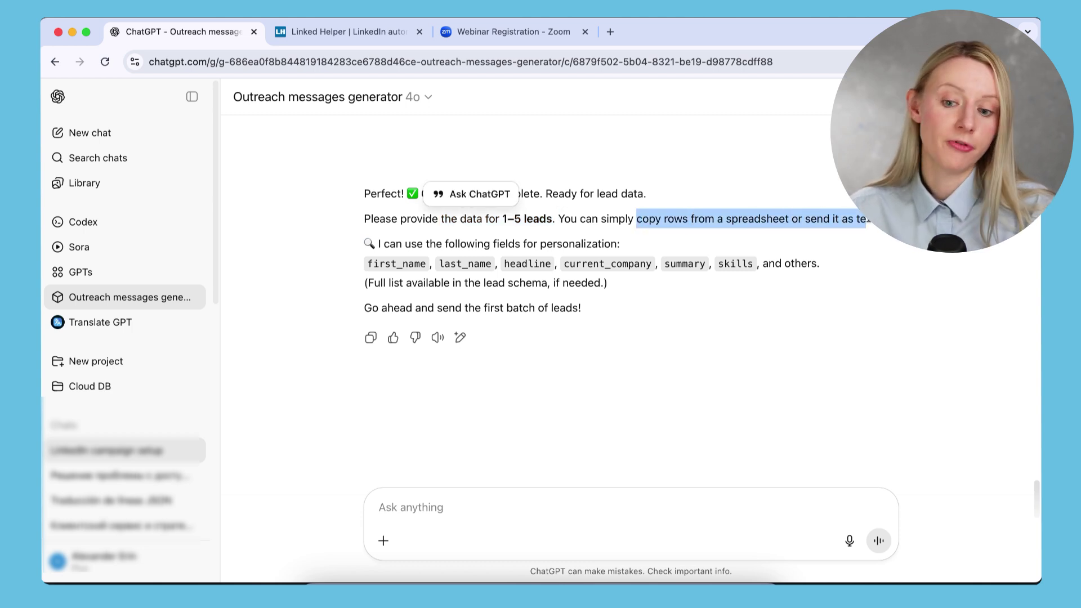
{"action": "left_click_drag", "start_coordinate": [871, 219], "coordinate": [871, 219]}
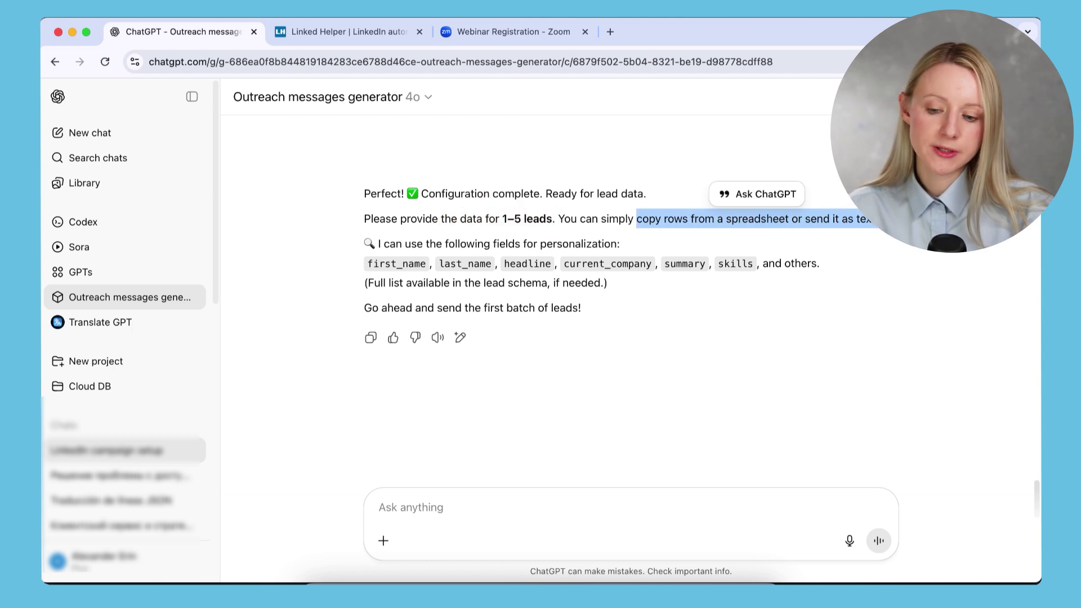
Step: Copy lead rows 2–6 from Excel and send them to ChatGPT without the image attachment
{"action": "key", "text": "super+Tab"}
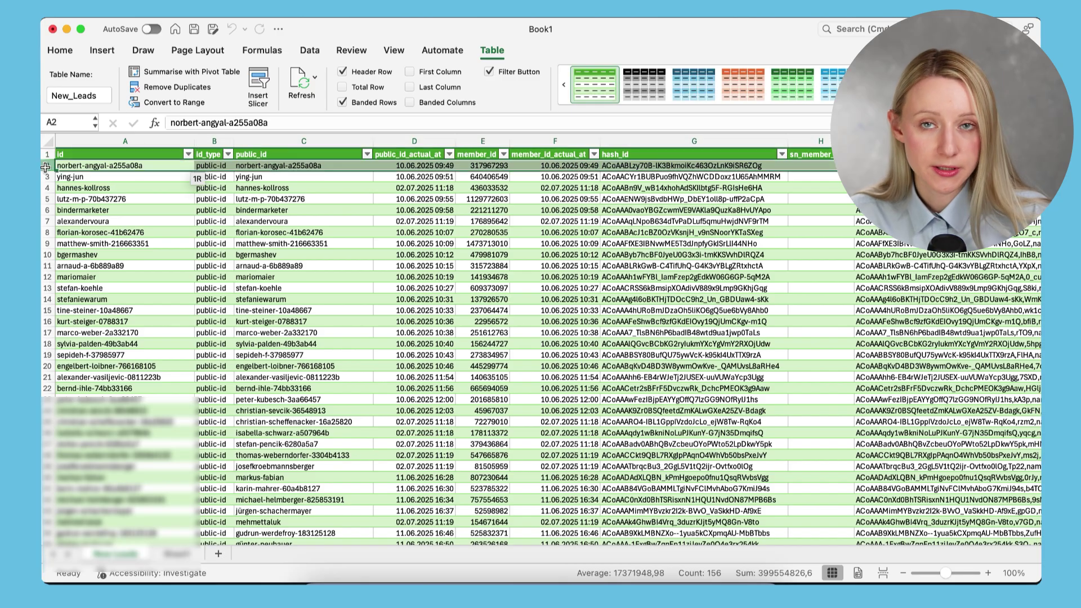
{"action": "left_click_drag", "start_coordinate": [49, 166], "coordinate": [48, 209]}
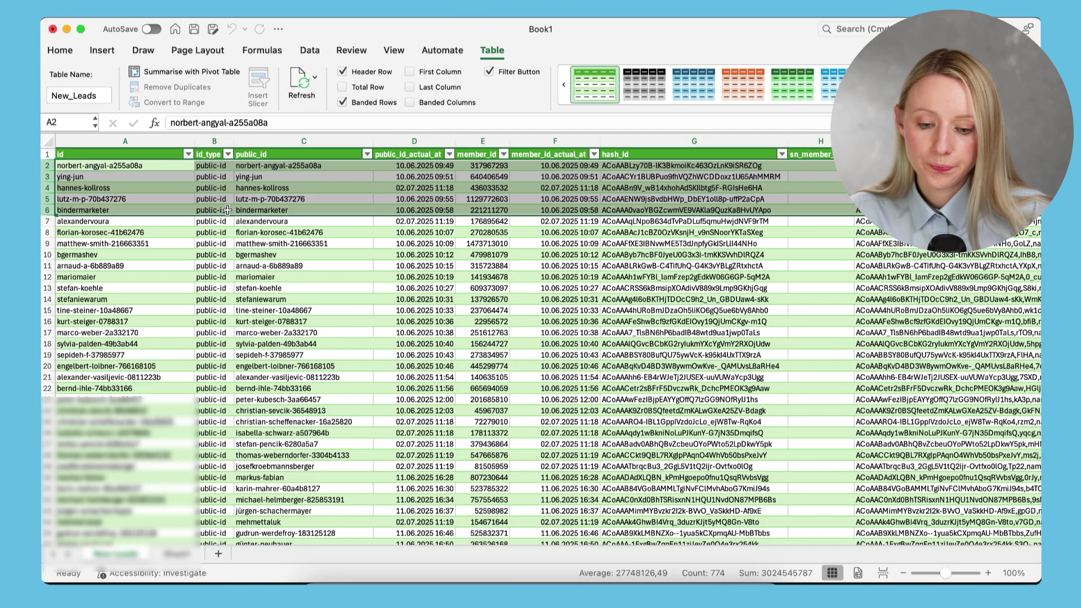
{"action": "key", "text": "super+c"}
{"action": "key", "text": "super+Tab"}
{"action": "left_click", "coordinate": [482, 511]}
{"action": "key", "text": "super+v"}
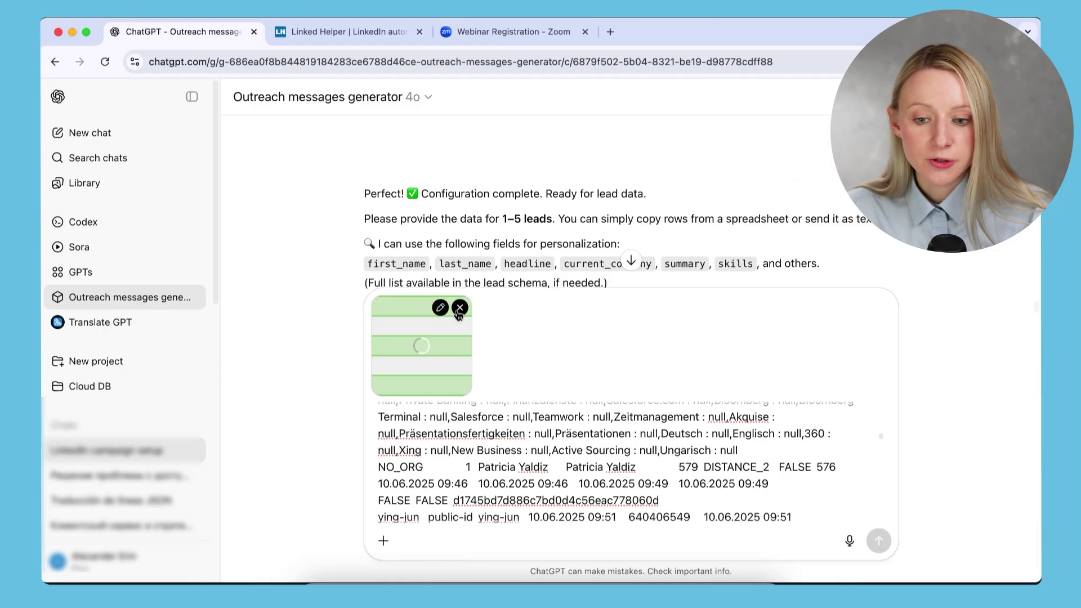
{"action": "left_click", "coordinate": [459, 309]}
{"action": "left_click", "coordinate": [879, 541]}
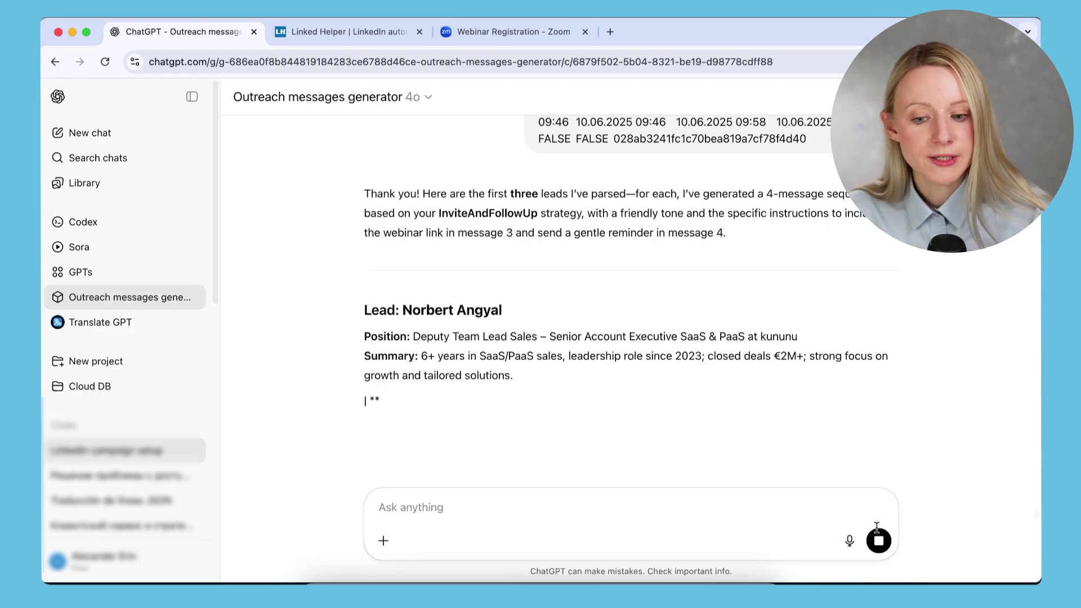
Step: Review the generated sequences and select the table of leads, profile URLs and messages
{"action": "double_click", "coordinate": [448, 180]}
{"action": "left_click_drag", "start_coordinate": [586, 206], "coordinate": [771, 207]}
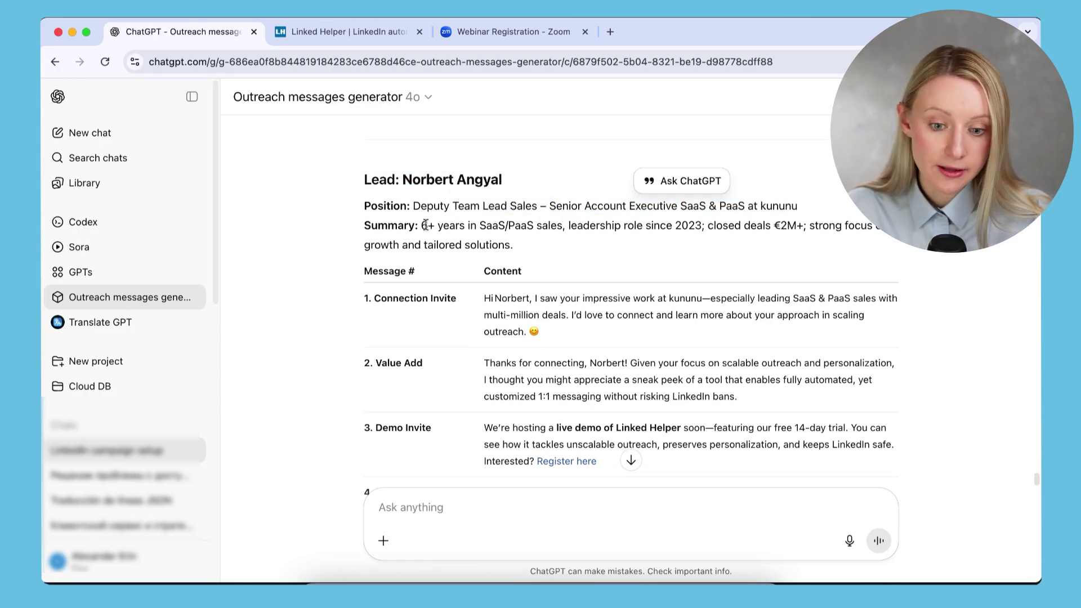
{"action": "left_click", "coordinate": [592, 254]}
{"action": "scroll", "coordinate": [593, 253], "scroll_direction": "down", "scroll_amount": 2}
{"action": "left_click_drag", "start_coordinate": [534, 237], "coordinate": [877, 237]}
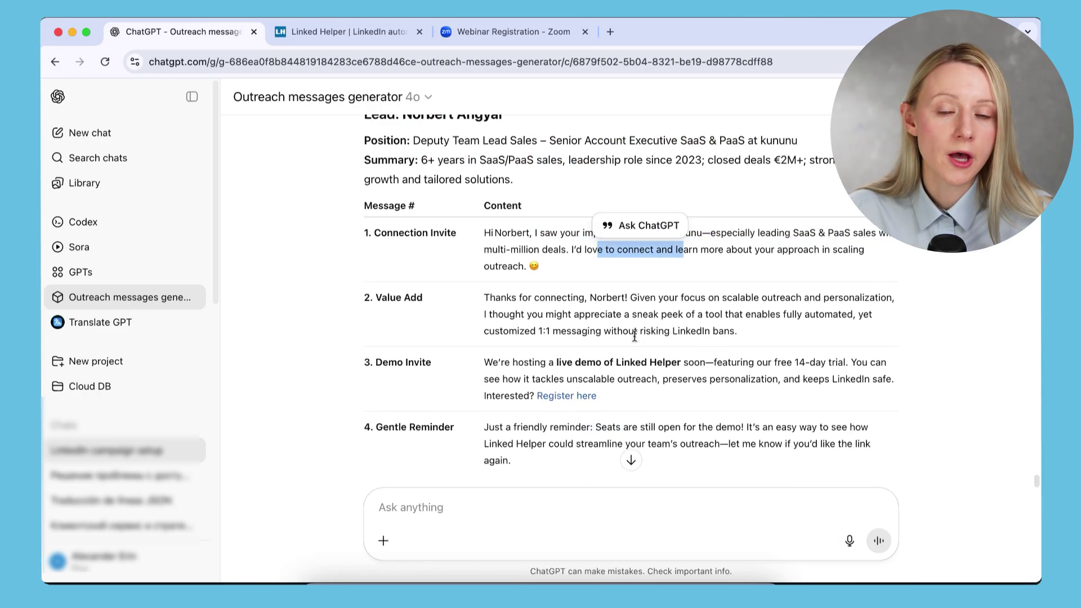
{"action": "scroll", "coordinate": [635, 270], "scroll_direction": "down", "scroll_amount": 1}
{"action": "left_click_drag", "start_coordinate": [519, 301], "coordinate": [583, 302]}
{"action": "left_click_drag", "start_coordinate": [660, 278], "coordinate": [887, 278]}
{"action": "left_click", "coordinate": [533, 287]}
{"action": "scroll", "coordinate": [535, 286], "scroll_direction": "down", "scroll_amount": 4}
{"action": "left_click_drag", "start_coordinate": [514, 261], "coordinate": [640, 261]}
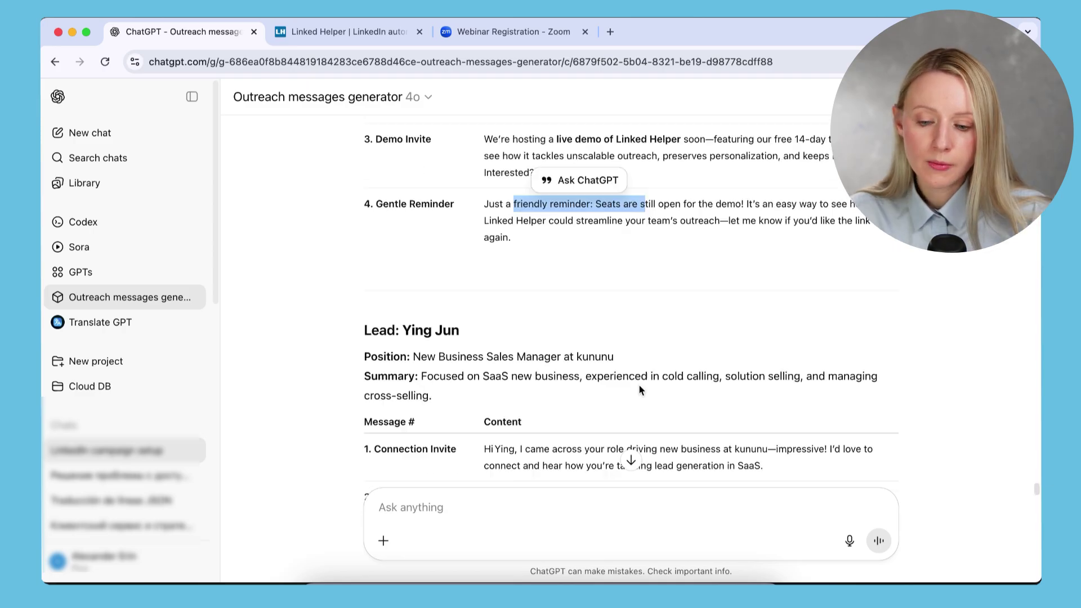
{"action": "scroll", "coordinate": [640, 386], "scroll_direction": "down", "scroll_amount": 5}
{"action": "scroll", "coordinate": [640, 385], "scroll_direction": "down", "scroll_amount": 5}
{"action": "type", "text": "i"}
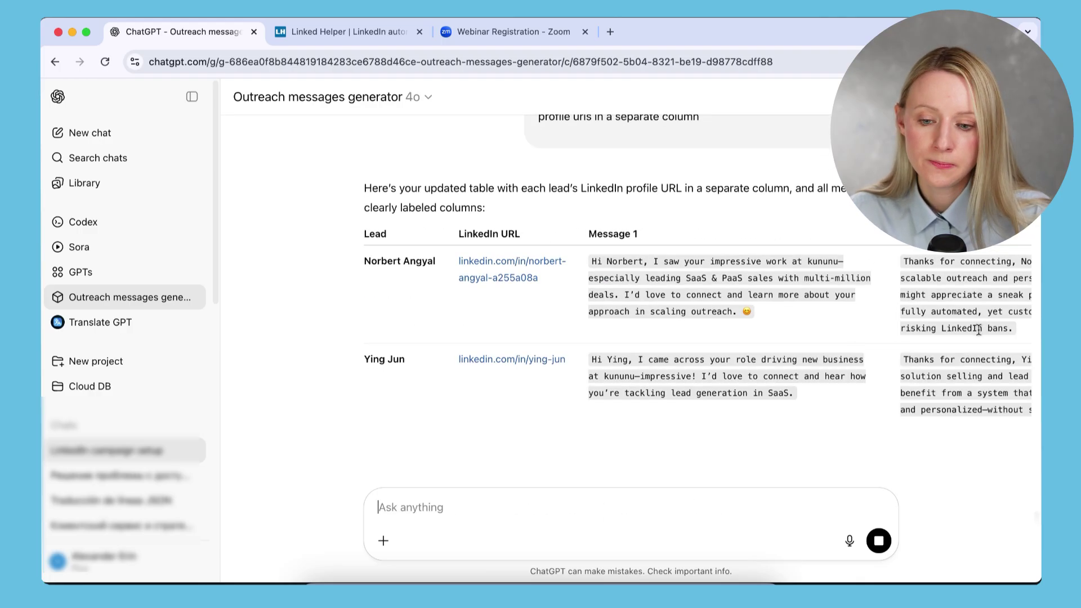
{"action": "scroll", "coordinate": [887, 328], "scroll_direction": "down", "scroll_amount": 3}
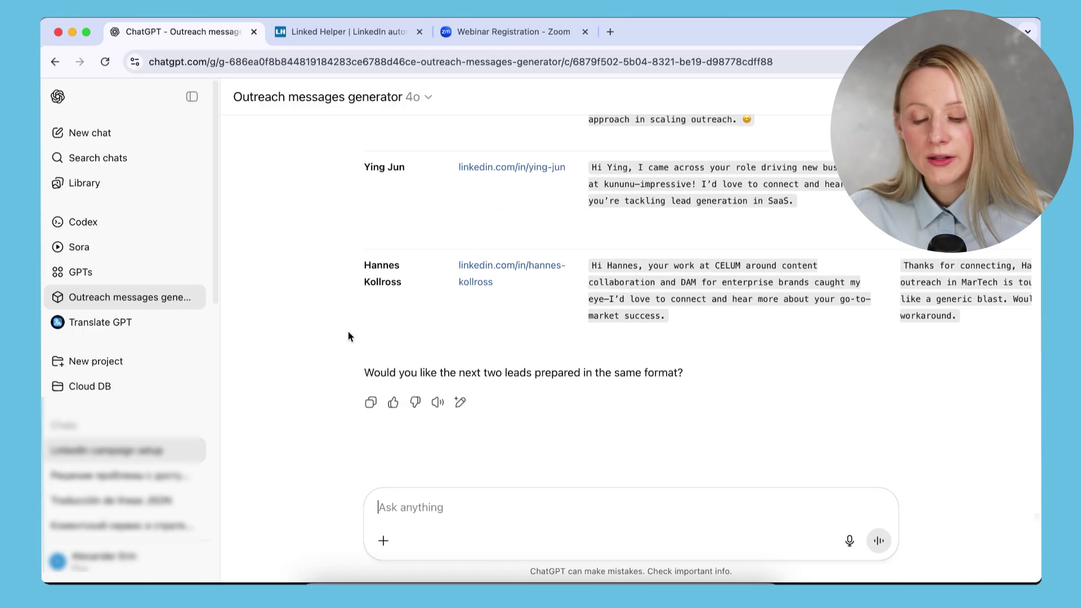
{"action": "left_click_drag", "start_coordinate": [355, 339], "coordinate": [1035, 296]}
{"action": "scroll", "coordinate": [634, 296], "scroll_direction": "up", "scroll_amount": 4}
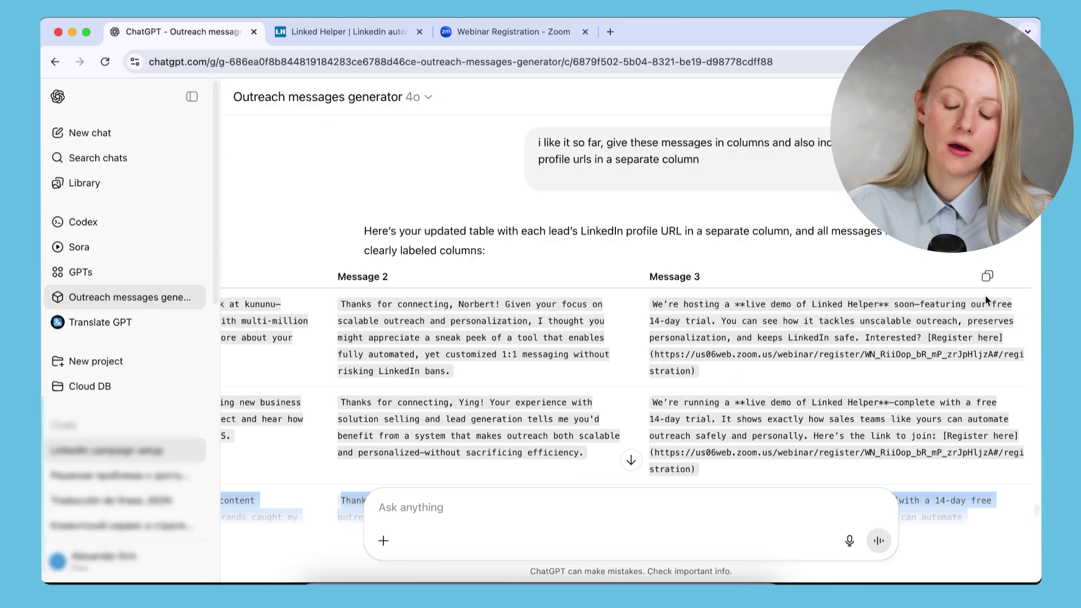
Step: Paste the generated messages table into the empty second sheet in Excel
{"action": "key", "text": "super+Tab"}
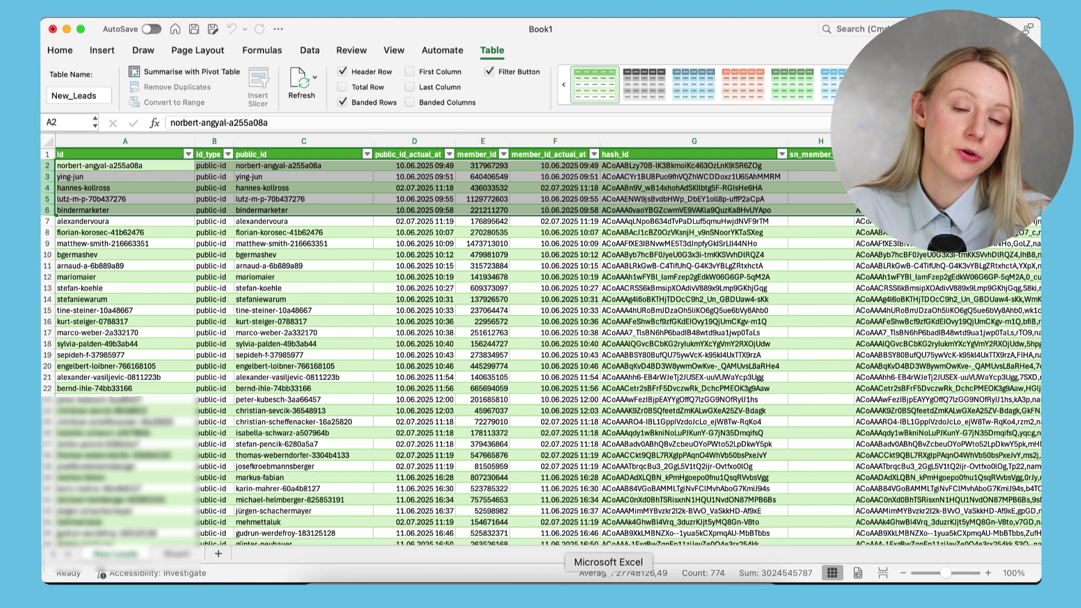
{"action": "left_click", "coordinate": [175, 554]}
{"action": "key", "text": "super+v"}
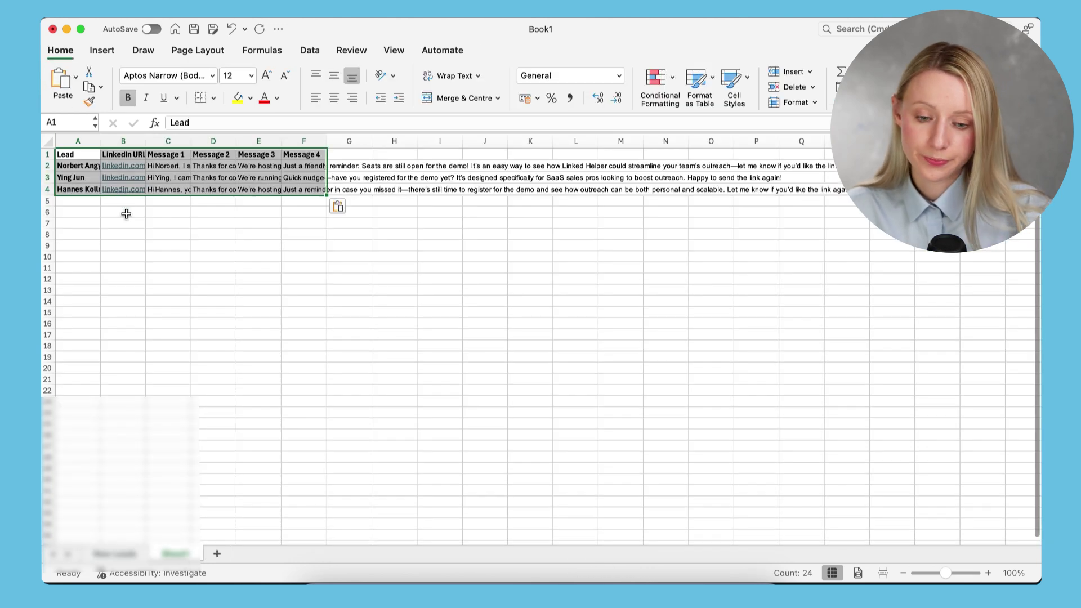
{"action": "left_click", "coordinate": [168, 211]}
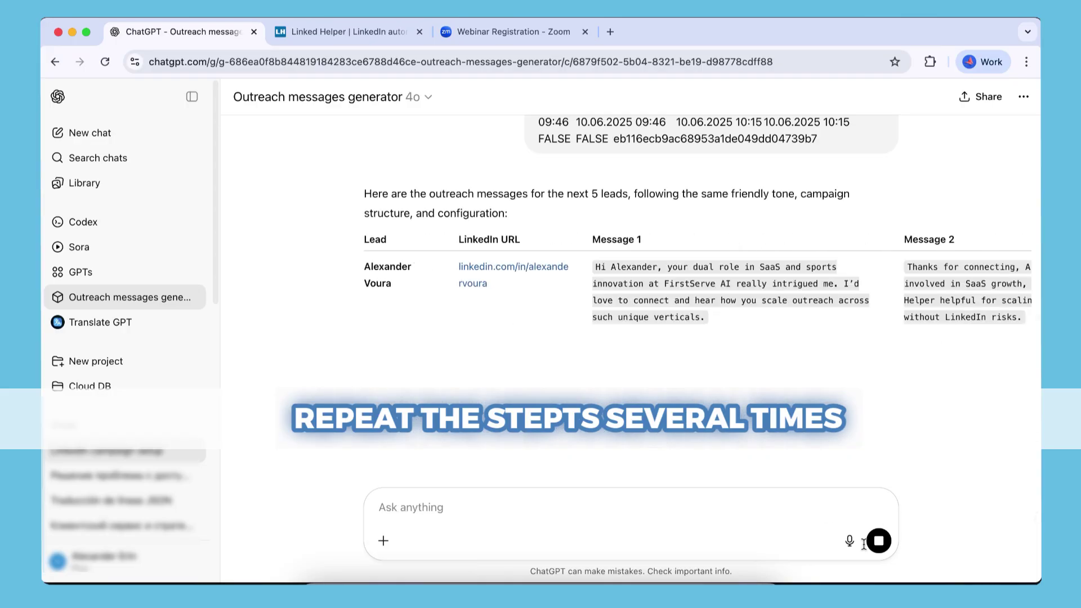
{"action": "scroll", "coordinate": [988, 300], "scroll_direction": "right", "scroll_amount": 5}
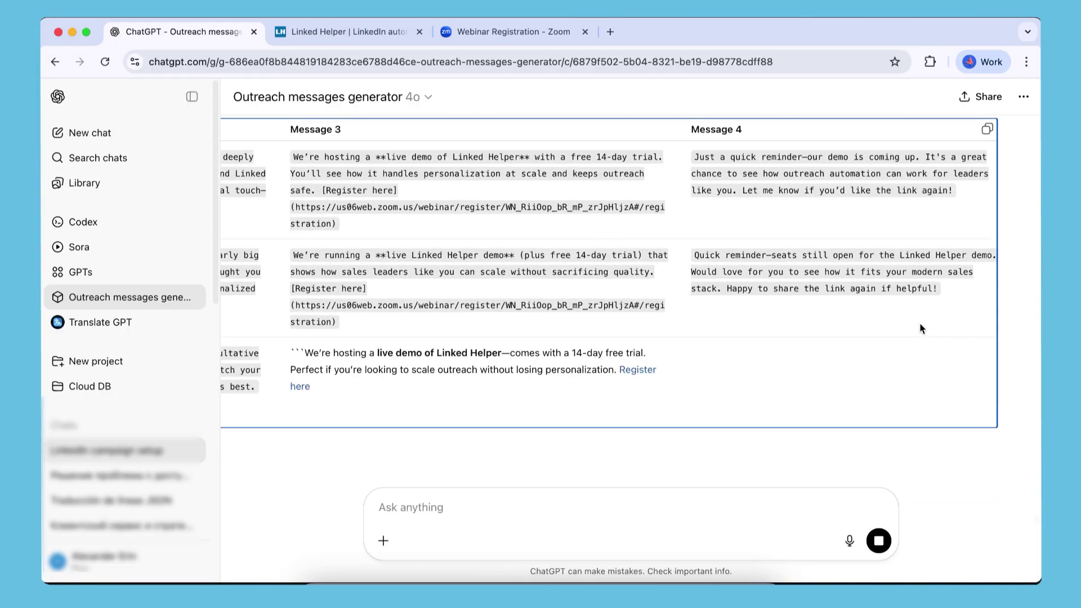
{"action": "scroll", "coordinate": [920, 322], "scroll_direction": "down", "scroll_amount": 4}
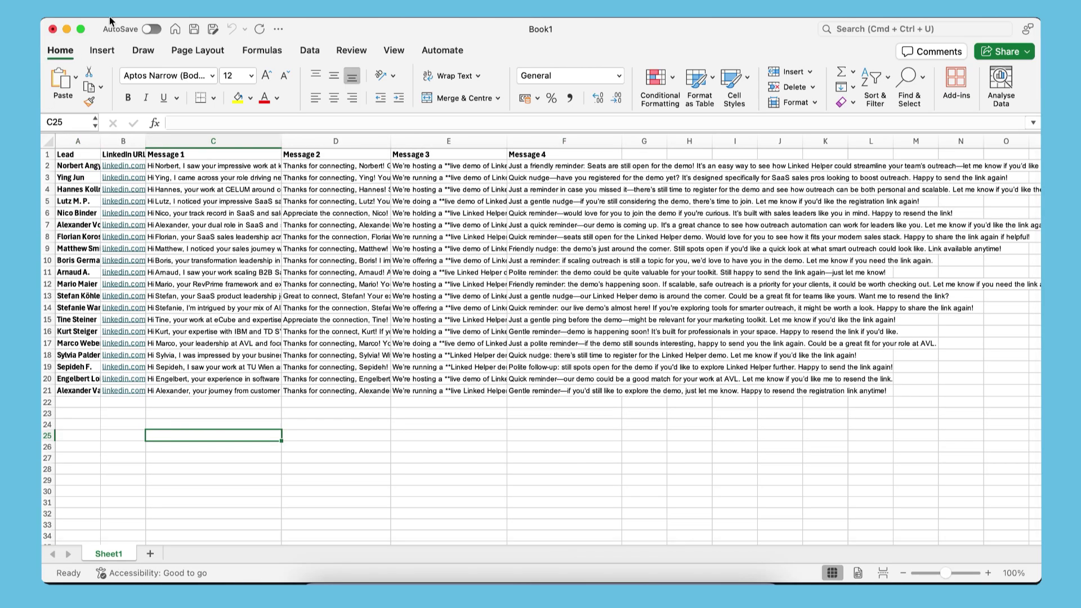
Step: Save the workbook via Save As to the Desktop in CSV UTF-8 format
{"action": "left_click", "coordinate": [111, 21]}
{"action": "left_click", "coordinate": [141, 85]}
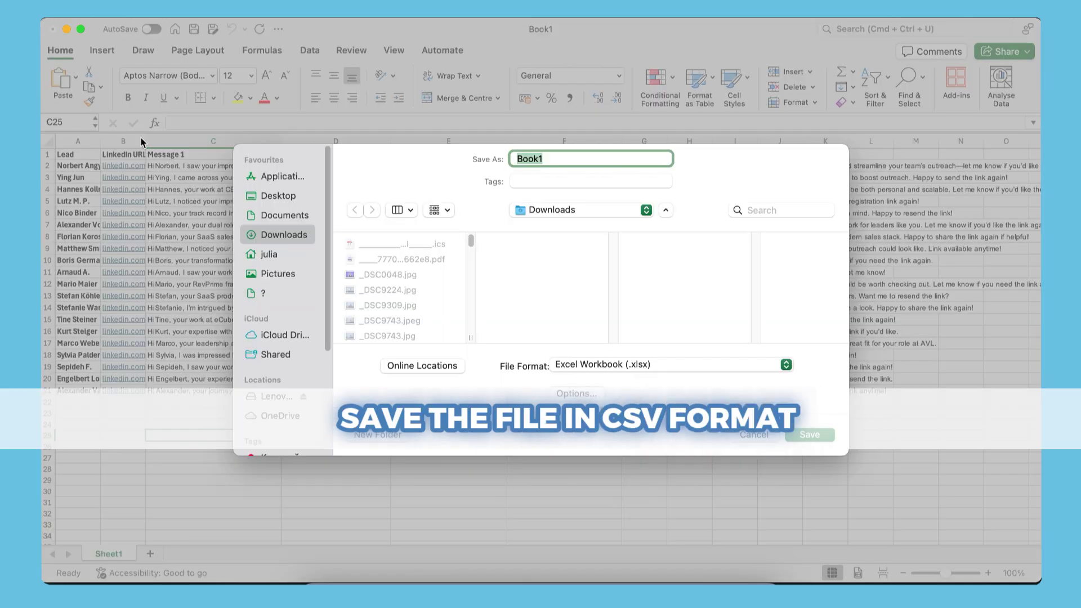
{"action": "left_click", "coordinate": [271, 197]}
{"action": "left_click", "coordinate": [649, 365]}
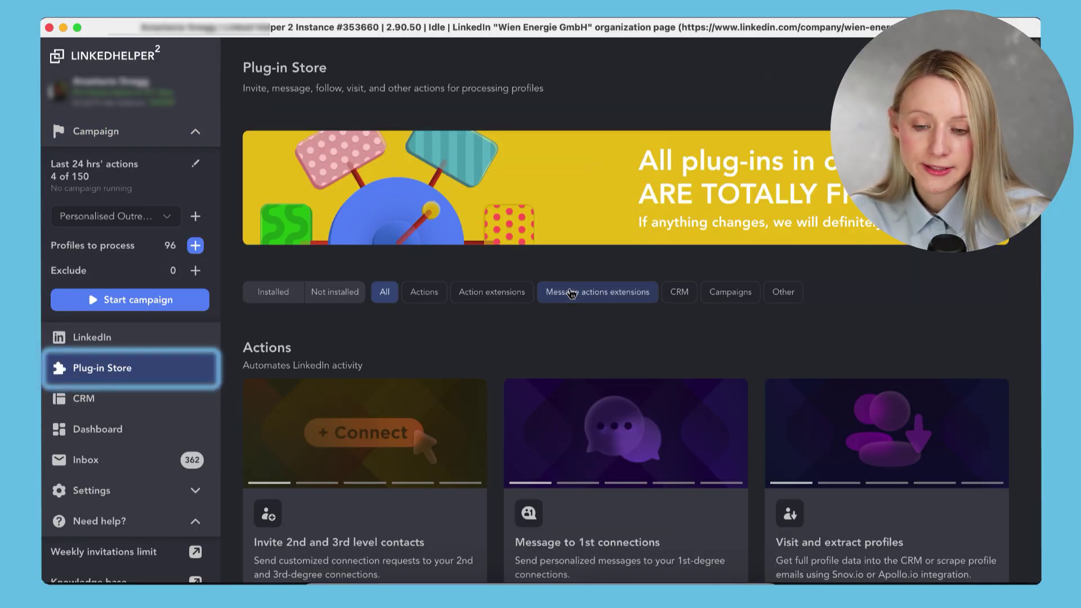
Step: Filter the Plug-in Store to show only Message actions extensions
{"action": "left_click", "coordinate": [597, 292]}
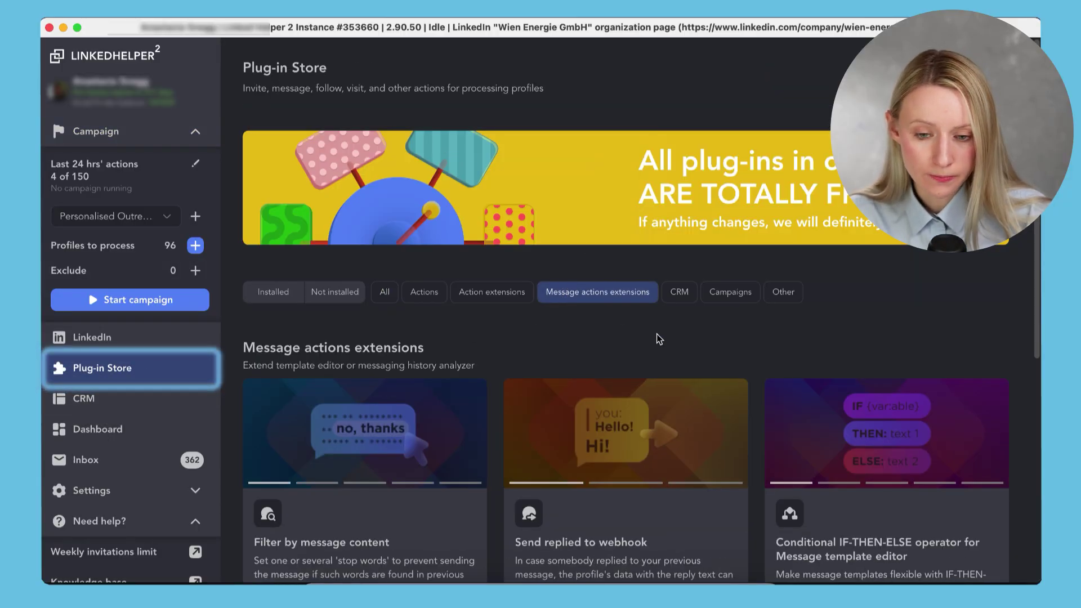
{"action": "scroll", "coordinate": [667, 338], "scroll_direction": "down", "scroll_amount": 3}
{"action": "scroll", "coordinate": [667, 338], "scroll_direction": "down", "scroll_amount": 3}
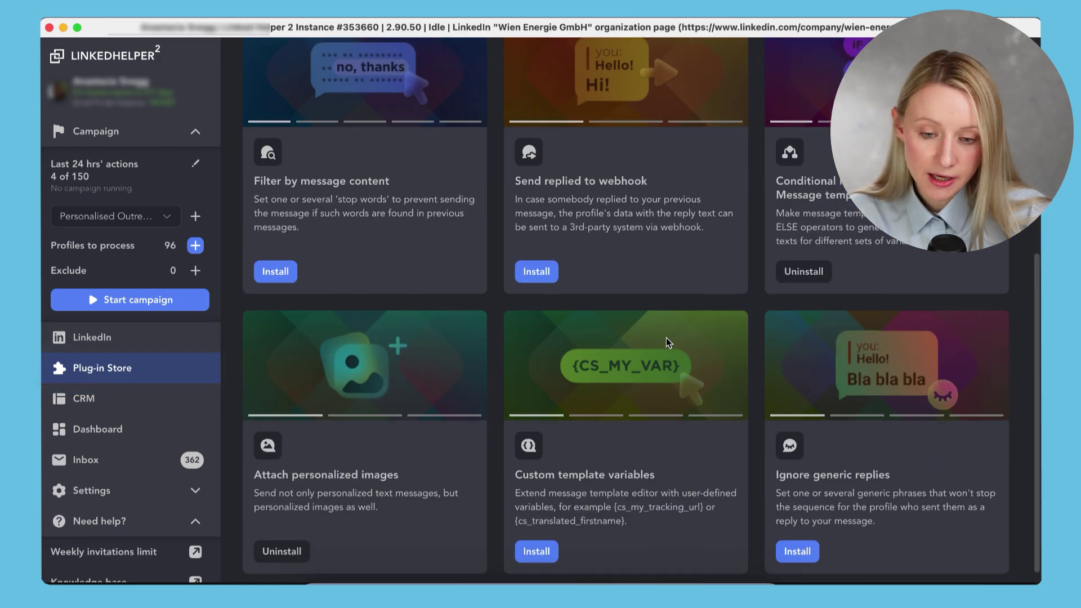
{"action": "scroll", "coordinate": [666, 338], "scroll_direction": "down", "scroll_amount": 1}
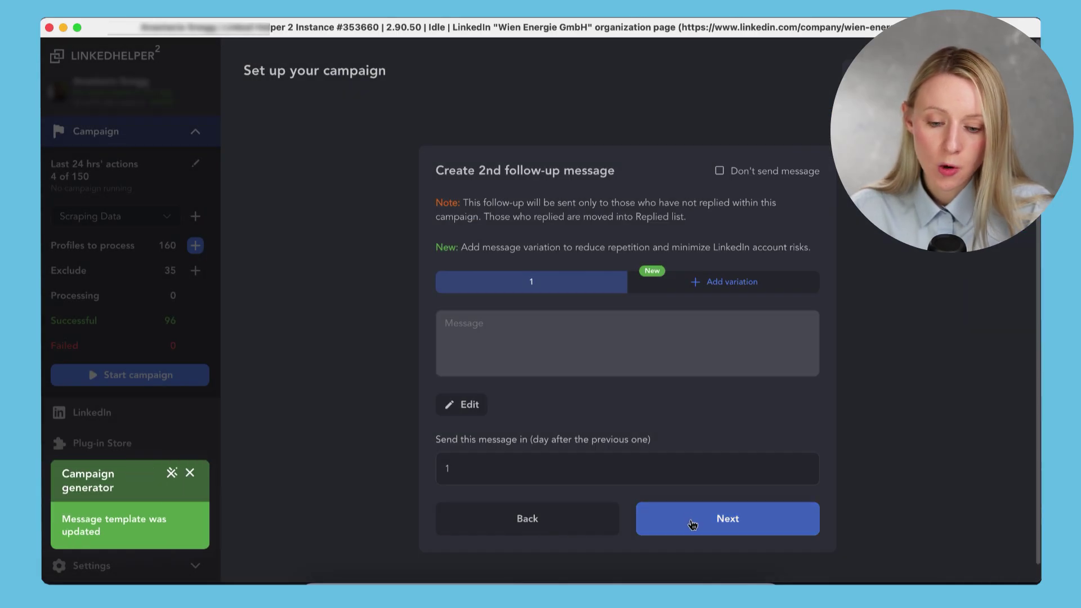
Step: Finish the campaign wizard past the follow-up and cancellation steps, dismissing the created notice
{"action": "left_click", "coordinate": [707, 519]}
{"action": "left_click", "coordinate": [707, 519]}
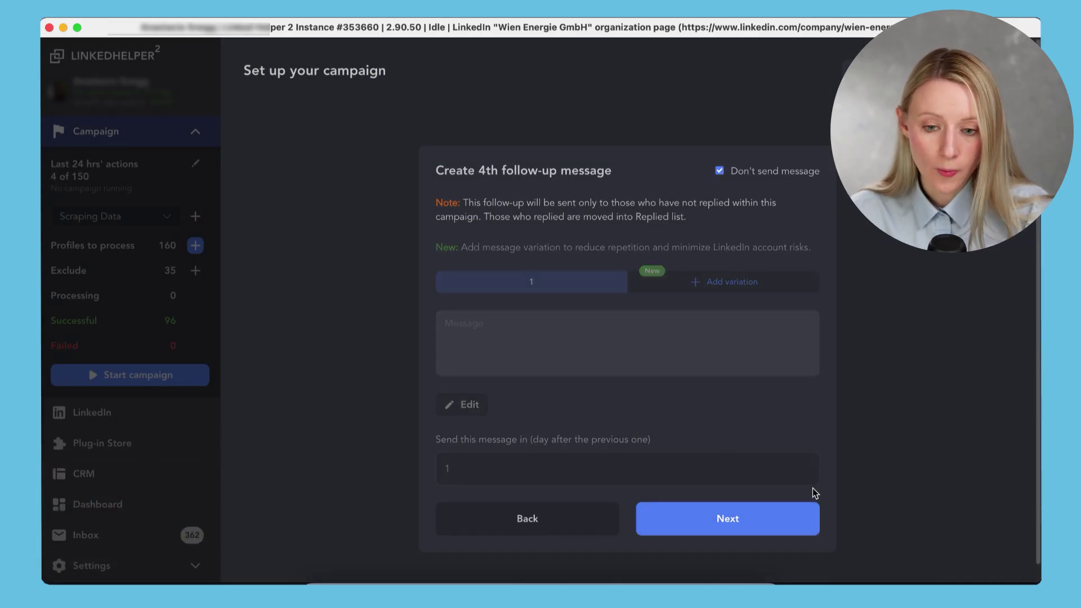
{"action": "left_click", "coordinate": [726, 518]}
{"action": "left_click", "coordinate": [726, 427]}
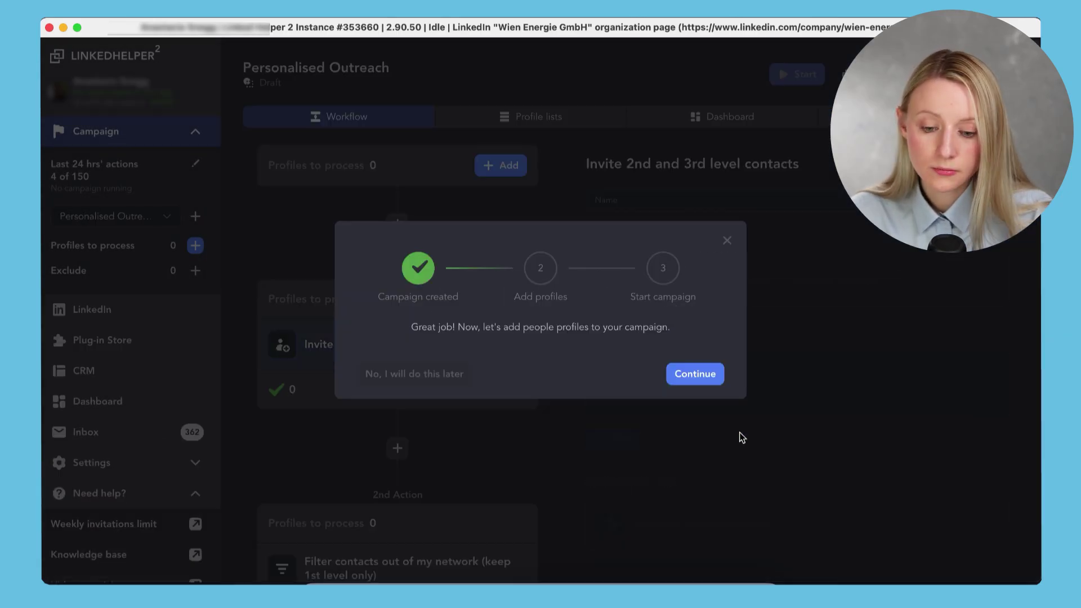
{"action": "left_click", "coordinate": [726, 241]}
Step: Add the 96 Successful profiles from the Scraping Data campaign via CRM
{"action": "left_click", "coordinate": [494, 169]}
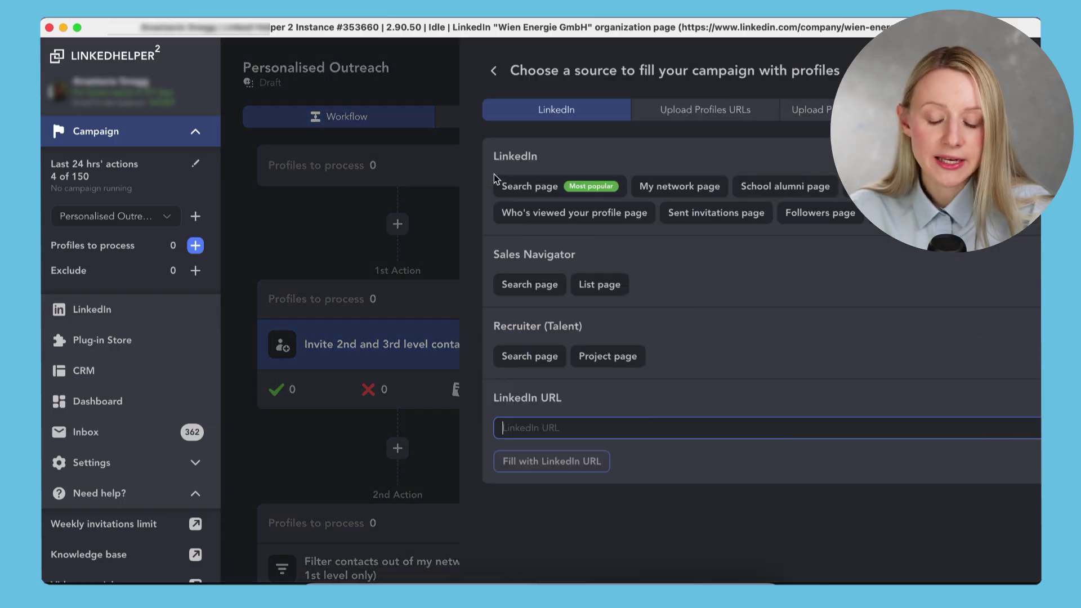
{"action": "left_click", "coordinate": [792, 109]}
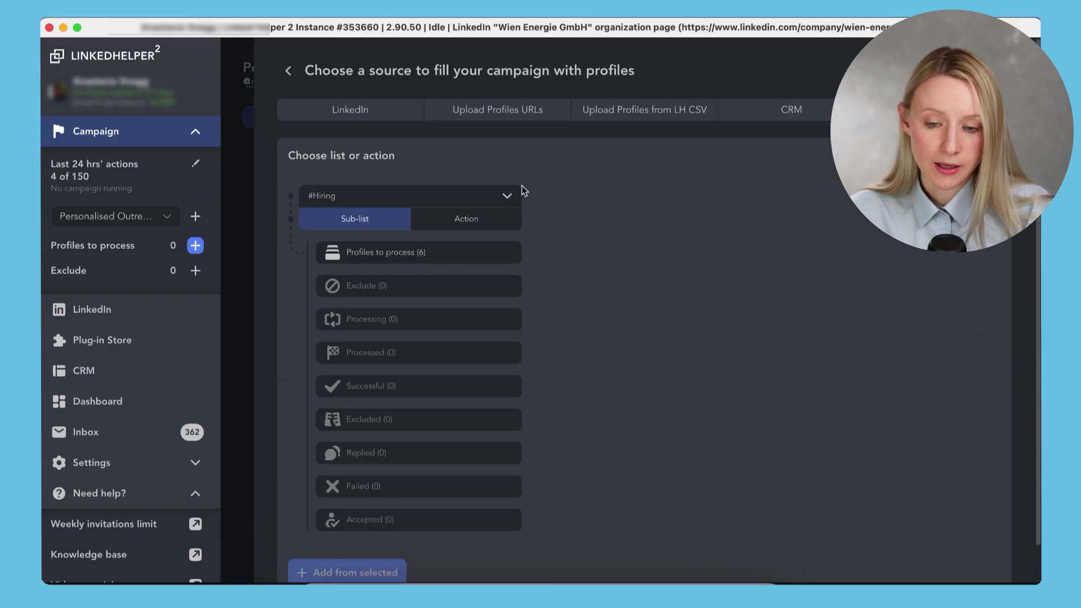
{"action": "left_click", "coordinate": [509, 195]}
{"action": "scroll", "coordinate": [486, 253], "scroll_direction": "down", "scroll_amount": 3}
{"action": "scroll", "coordinate": [486, 254], "scroll_direction": "down", "scroll_amount": 2}
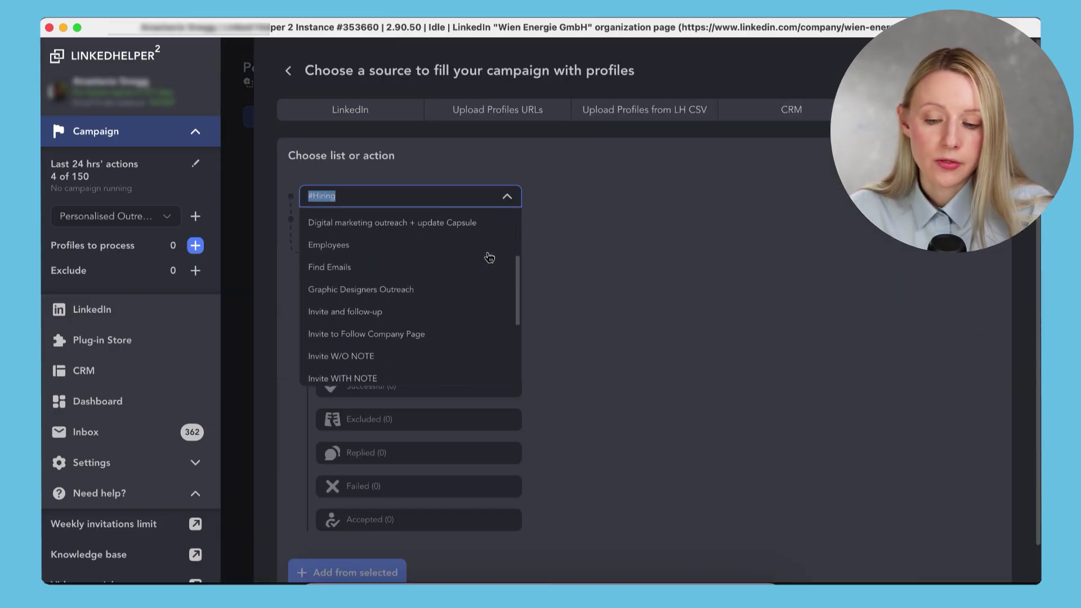
{"action": "scroll", "coordinate": [487, 254], "scroll_direction": "down", "scroll_amount": 2}
{"action": "scroll", "coordinate": [422, 305], "scroll_direction": "down", "scroll_amount": 1}
{"action": "left_click", "coordinate": [335, 369]}
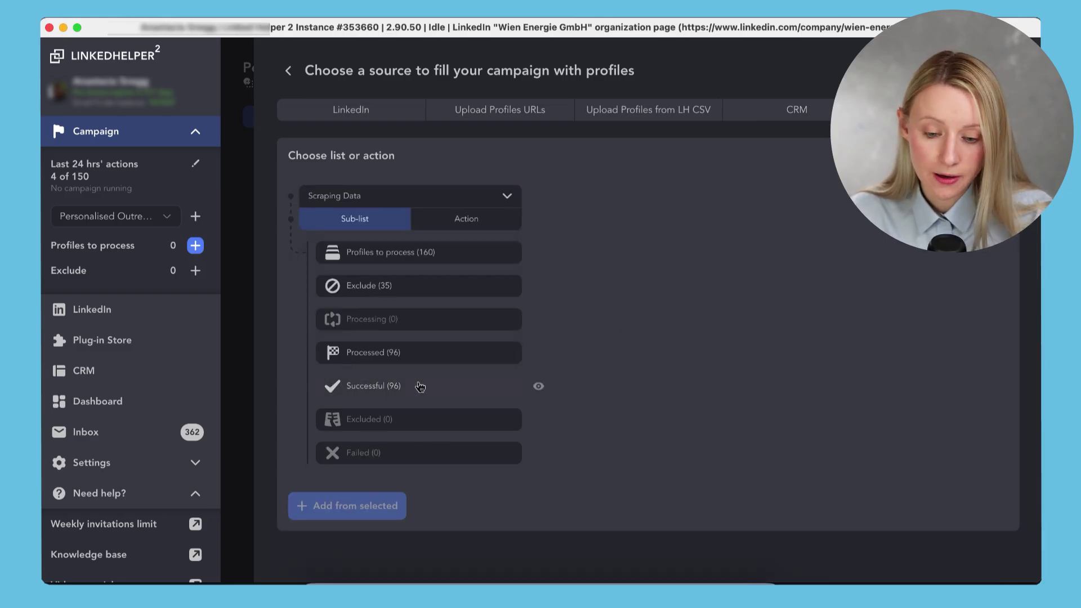
{"action": "left_click", "coordinate": [419, 385]}
{"action": "left_click", "coordinate": [376, 511]}
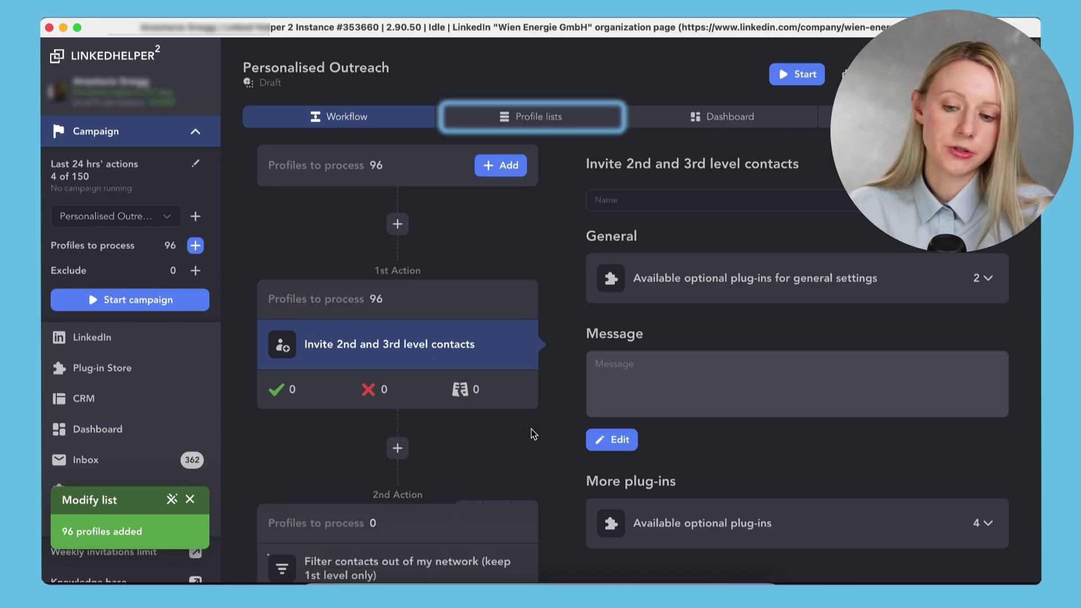
Step: Upload Message 1–4 columns from Desktop's Generated Messages.csv as the queue's custom variables
{"action": "left_click", "coordinate": [533, 117]}
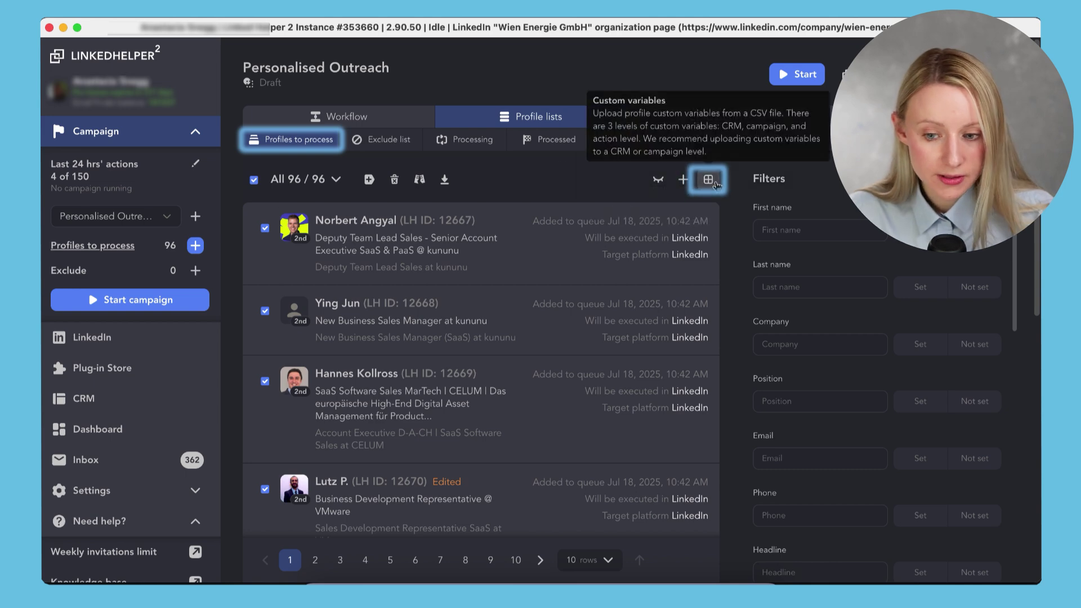
{"action": "left_click", "coordinate": [709, 181]}
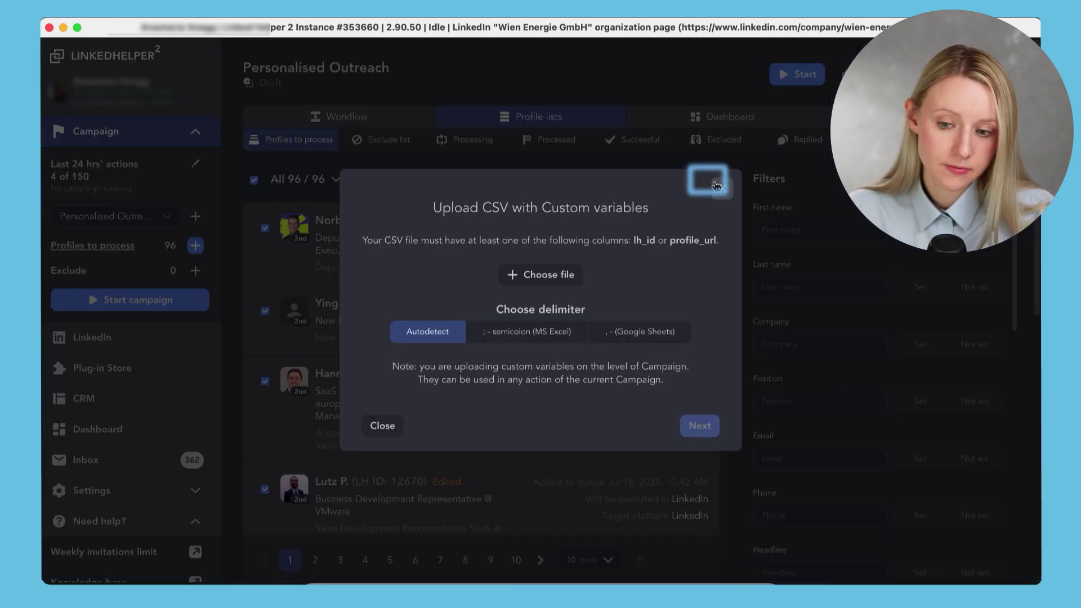
{"action": "left_click", "coordinate": [549, 274]}
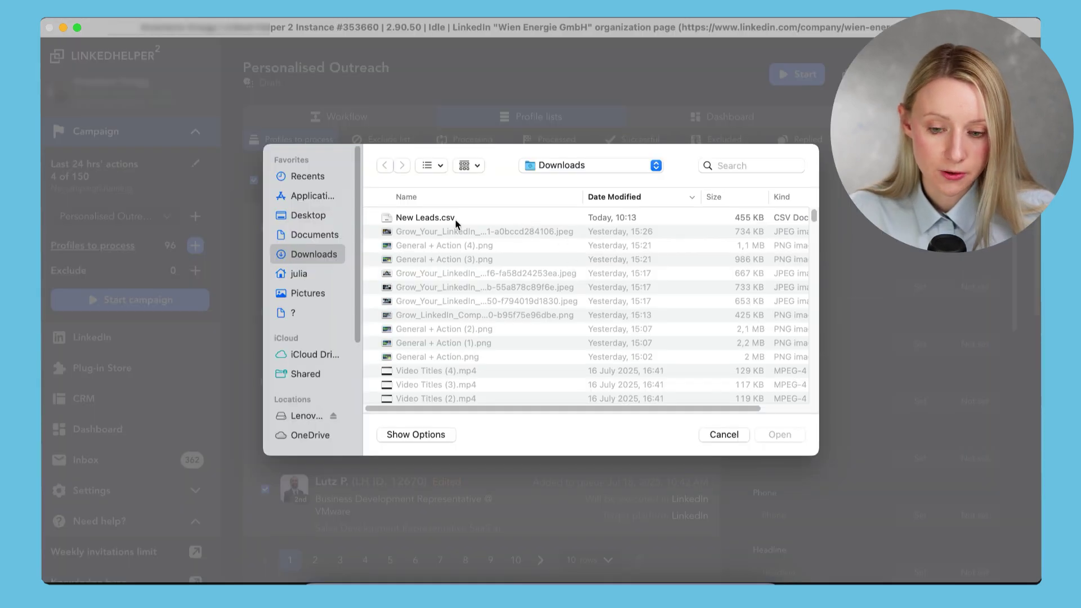
{"action": "left_click", "coordinate": [308, 216]}
{"action": "left_click", "coordinate": [485, 233]}
{"action": "left_click", "coordinate": [781, 434]}
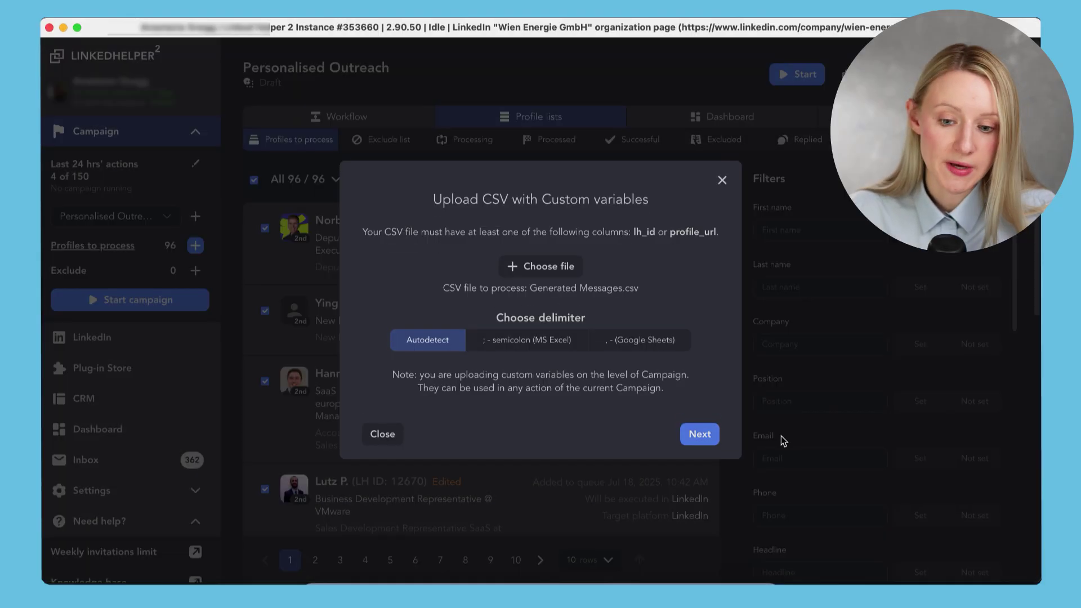
{"action": "left_click", "coordinate": [701, 434]}
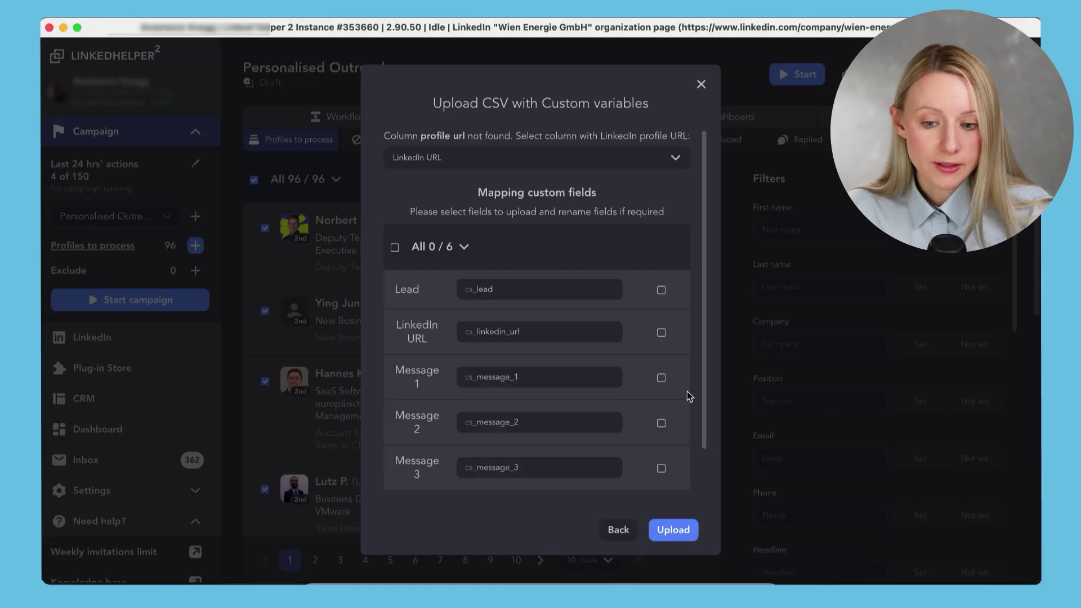
{"action": "scroll", "coordinate": [688, 396], "scroll_direction": "down", "scroll_amount": 1}
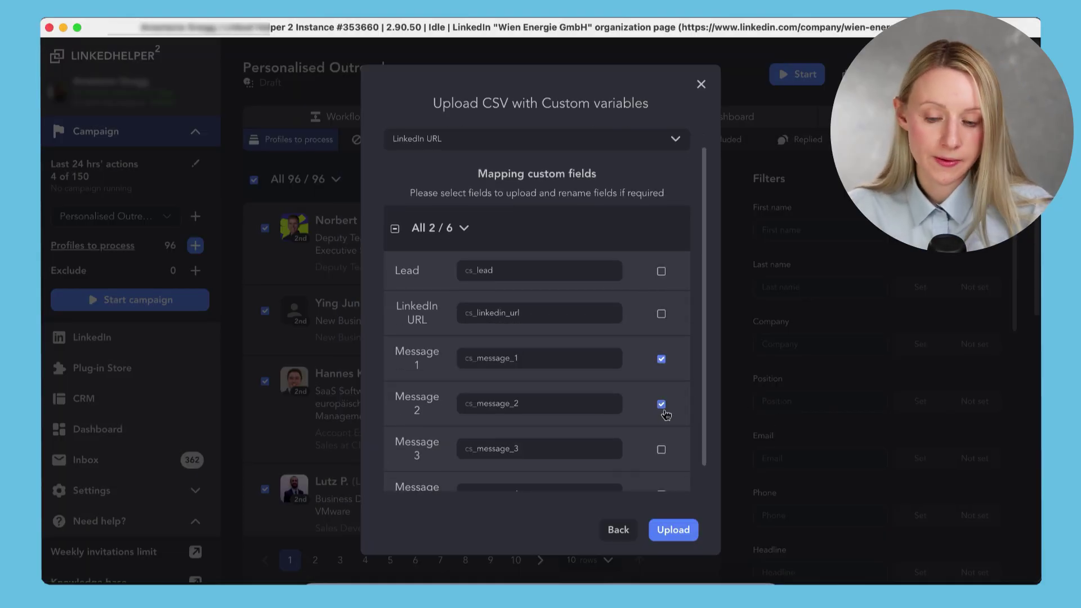
{"action": "scroll", "coordinate": [666, 412], "scroll_direction": "down", "scroll_amount": 1}
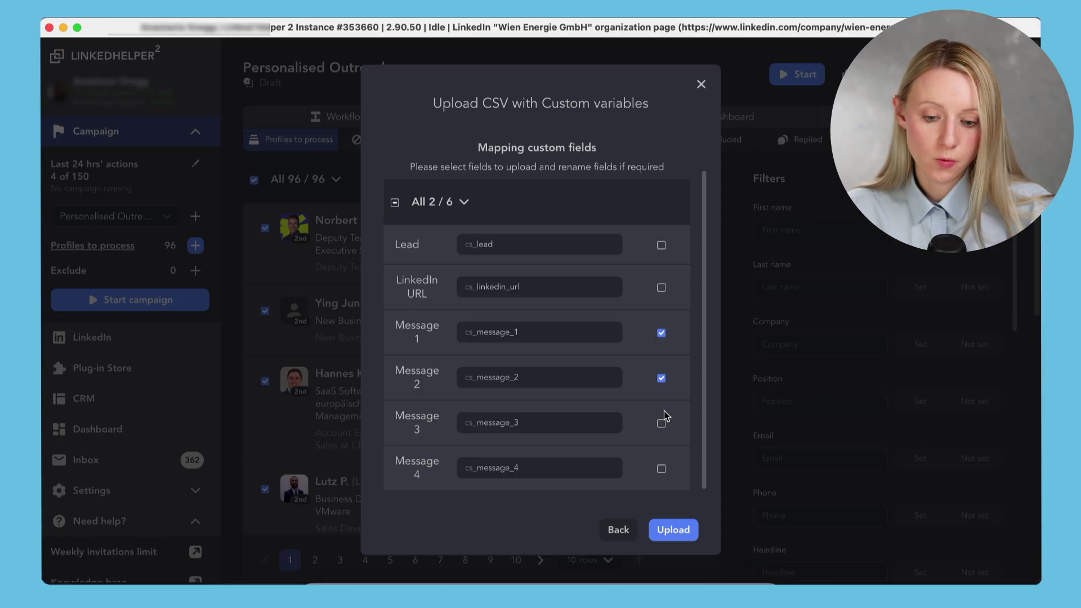
{"action": "left_click", "coordinate": [673, 530]}
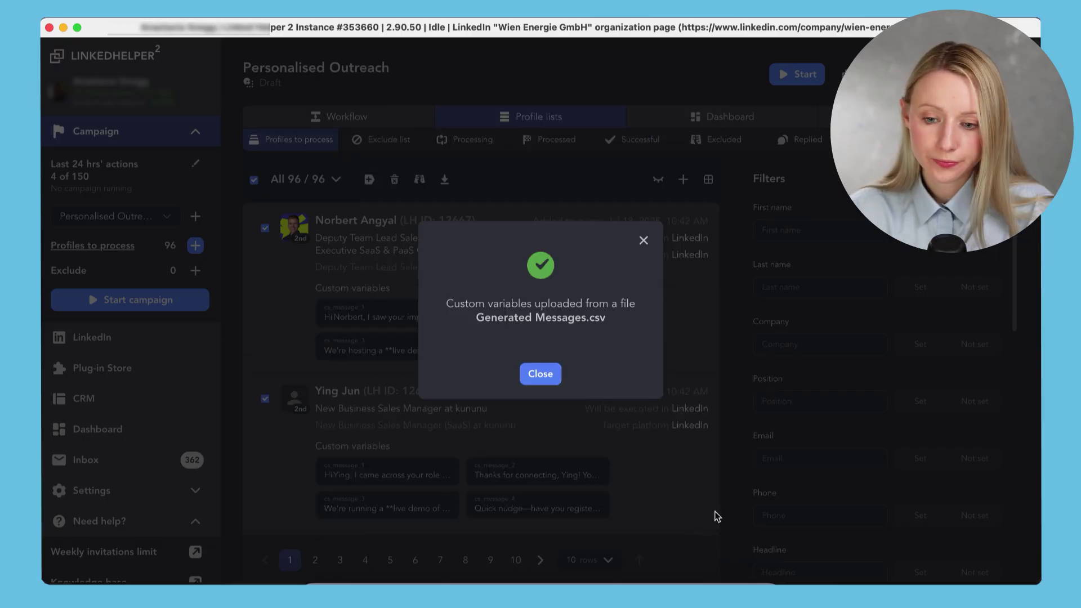
Step: Close the custom variables upload success popup
{"action": "left_click", "coordinate": [551, 377]}
{"action": "scroll", "coordinate": [516, 334], "scroll_direction": "down", "scroll_amount": 3}
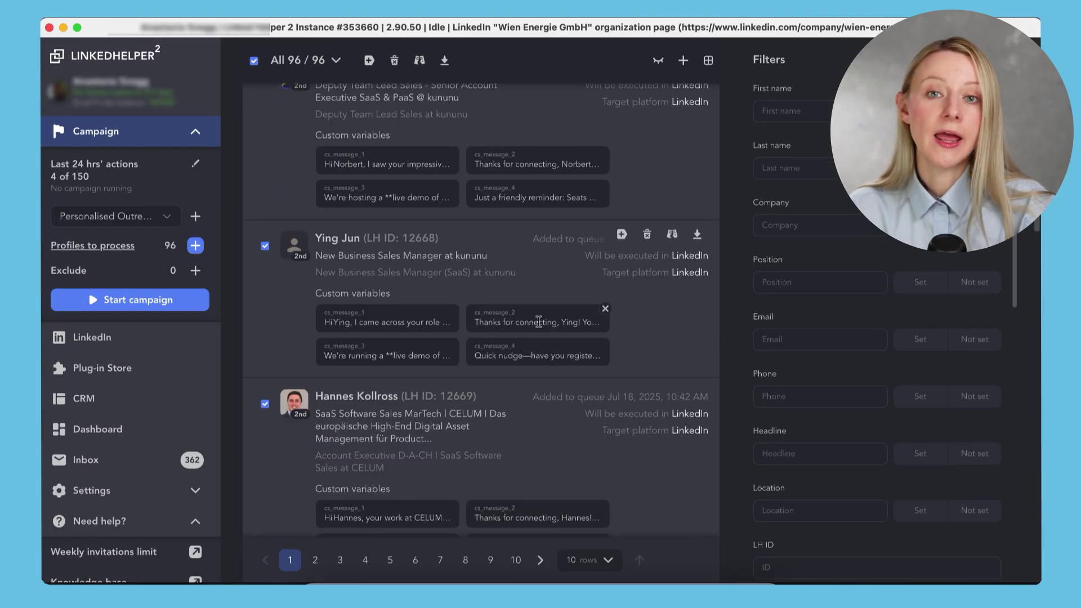
{"action": "scroll", "coordinate": [490, 329], "scroll_direction": "down", "scroll_amount": 3}
{"action": "scroll", "coordinate": [486, 325], "scroll_direction": "down", "scroll_amount": 3}
{"action": "scroll", "coordinate": [484, 320], "scroll_direction": "down", "scroll_amount": 2}
{"action": "scroll", "coordinate": [484, 320], "scroll_direction": "down", "scroll_amount": 3}
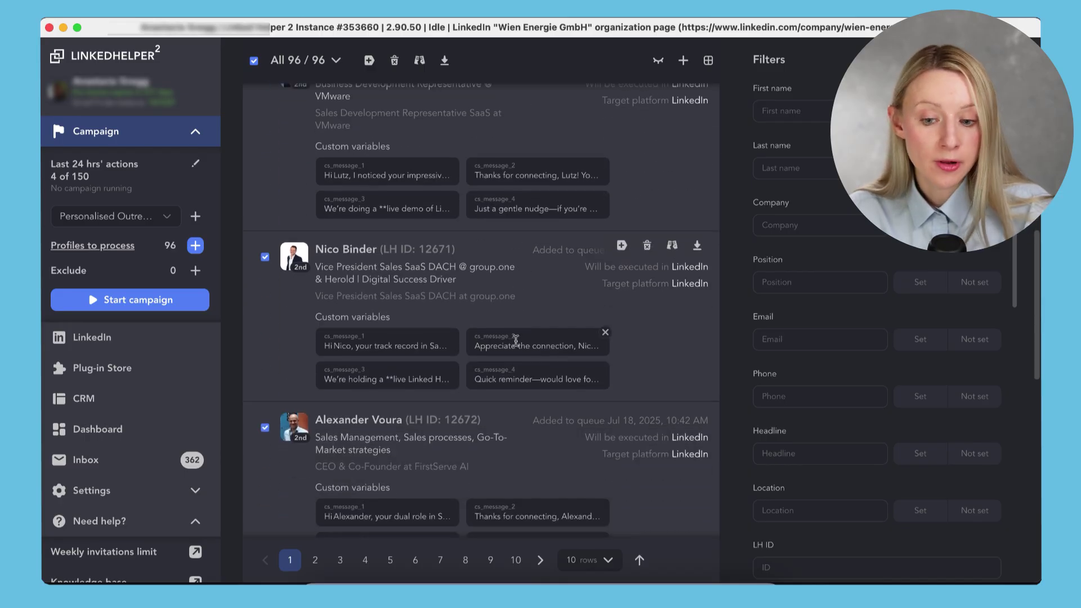
{"action": "scroll", "coordinate": [517, 338], "scroll_direction": "down", "scroll_amount": 2}
{"action": "scroll", "coordinate": [520, 354], "scroll_direction": "down", "scroll_amount": 2}
{"action": "scroll", "coordinate": [522, 389], "scroll_direction": "down", "scroll_amount": 2}
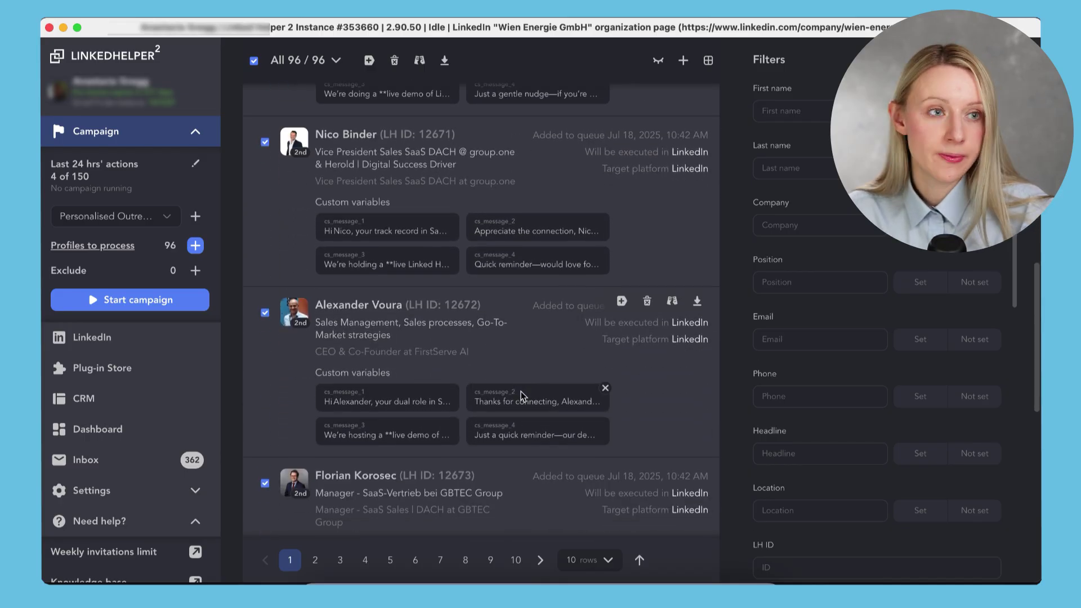
{"action": "scroll", "coordinate": [522, 395], "scroll_direction": "down", "scroll_amount": 2}
{"action": "scroll", "coordinate": [522, 395], "scroll_direction": "down", "scroll_amount": 3}
{"action": "scroll", "coordinate": [521, 394], "scroll_direction": "down", "scroll_amount": 2}
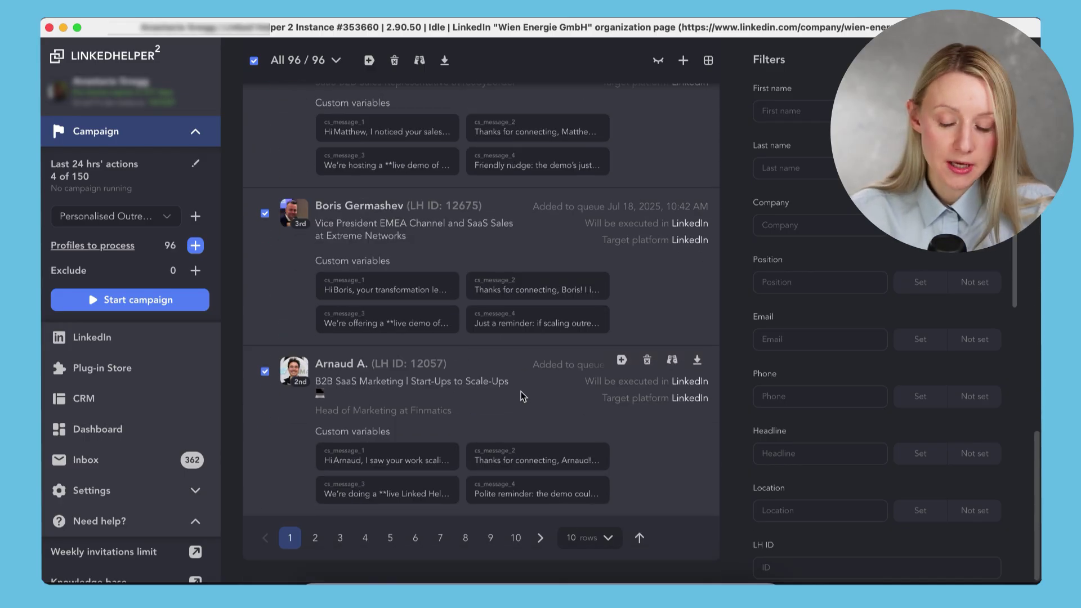
{"action": "scroll", "coordinate": [525, 395], "scroll_direction": "up", "scroll_amount": 5}
{"action": "scroll", "coordinate": [525, 395], "scroll_direction": "up", "scroll_amount": 5}
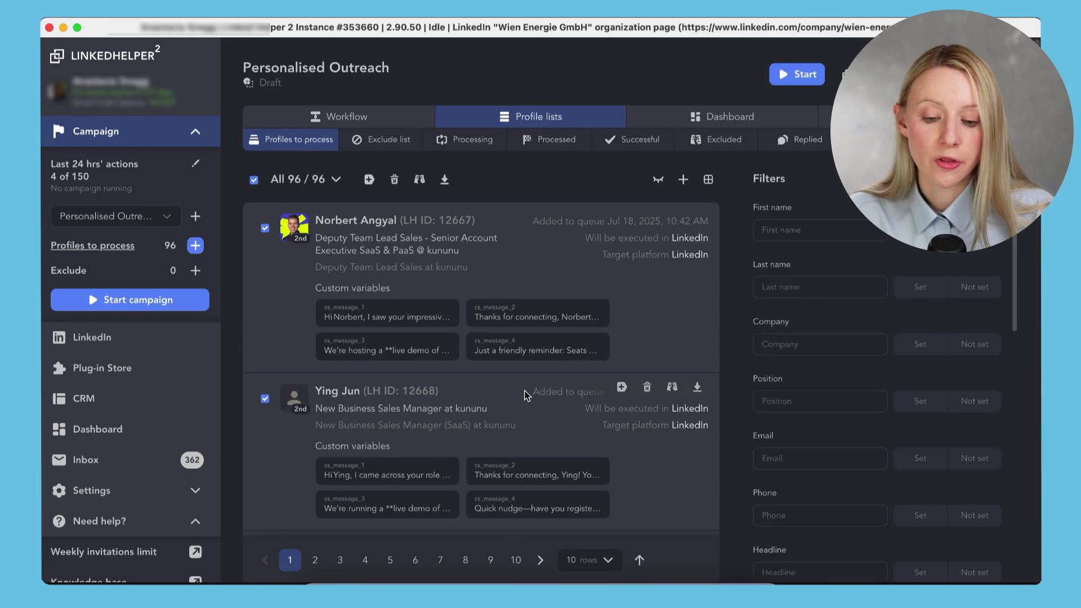
Step: Insert {cs_message_1} as the invitation message and save the template
{"action": "left_click", "coordinate": [372, 117]}
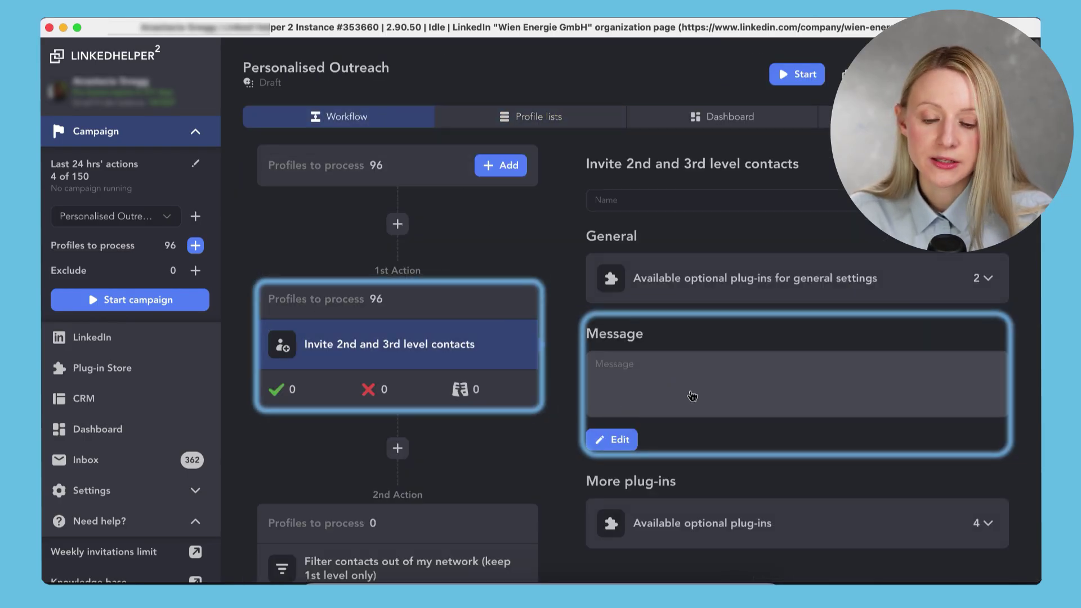
{"action": "left_click", "coordinate": [709, 399]}
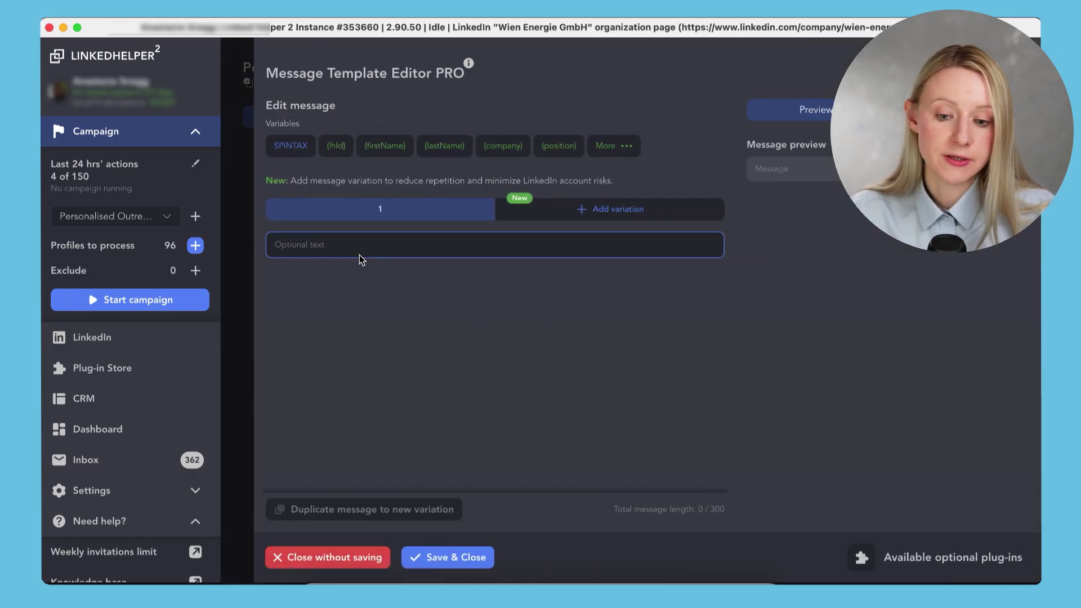
{"action": "left_click", "coordinate": [359, 246]}
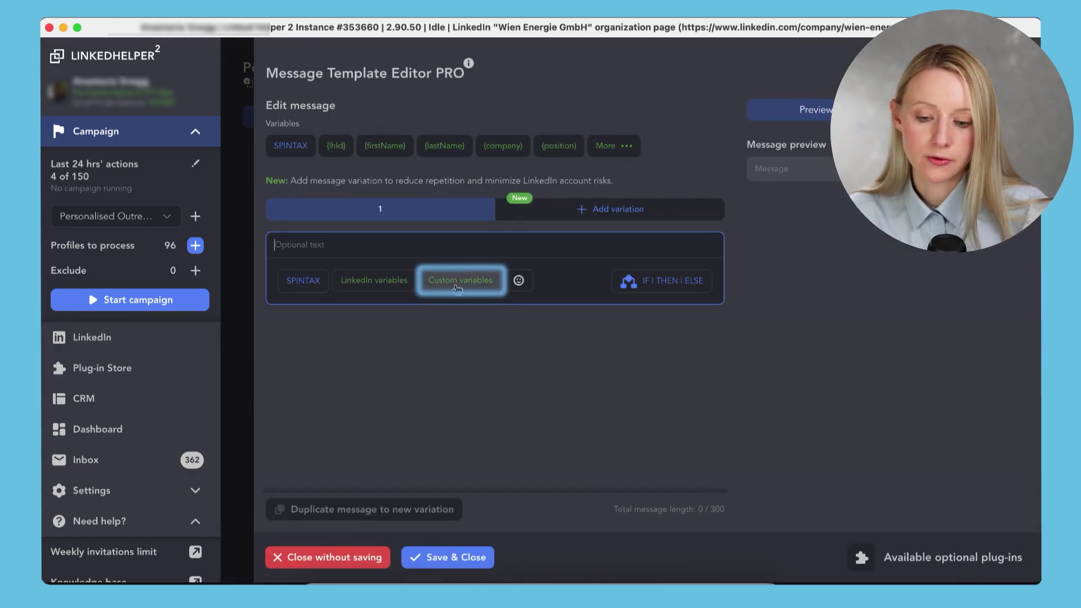
{"action": "left_click", "coordinate": [457, 284]}
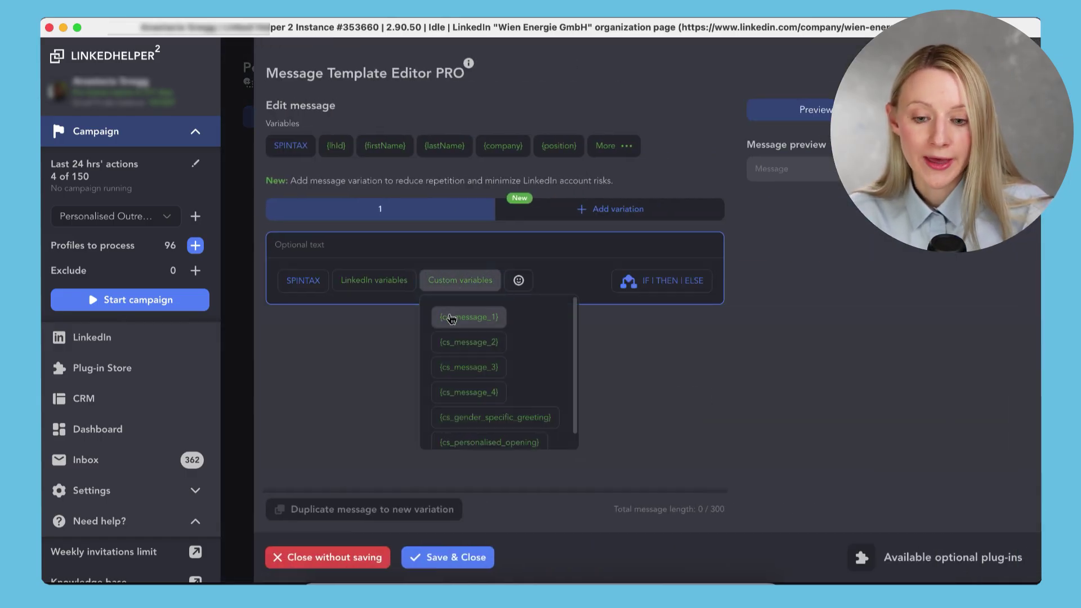
{"action": "left_click", "coordinate": [495, 321]}
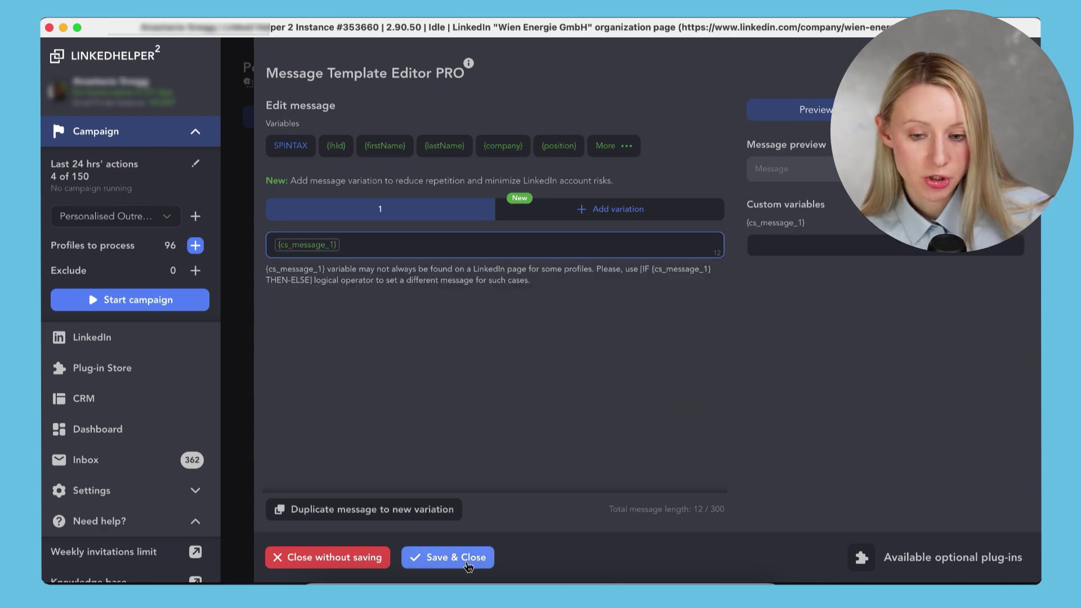
{"action": "left_click", "coordinate": [448, 558]}
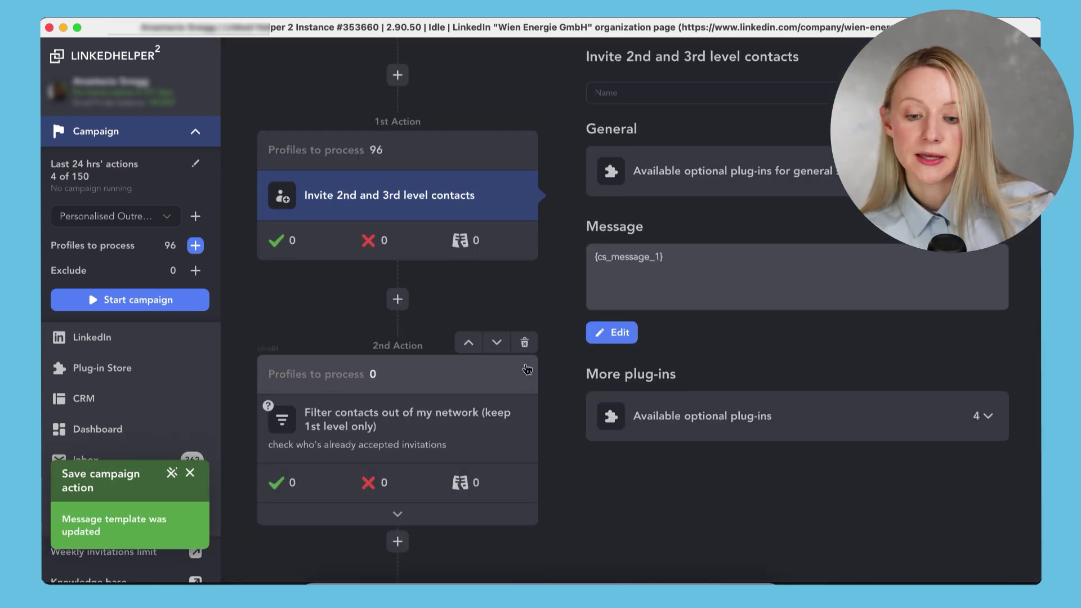
{"action": "scroll", "coordinate": [529, 375], "scroll_direction": "down", "scroll_amount": 3}
{"action": "scroll", "coordinate": [524, 372], "scroll_direction": "down", "scroll_amount": 3}
Step: Set the first follow-up message to {cs_message_2} and save it
{"action": "left_click", "coordinate": [457, 351]}
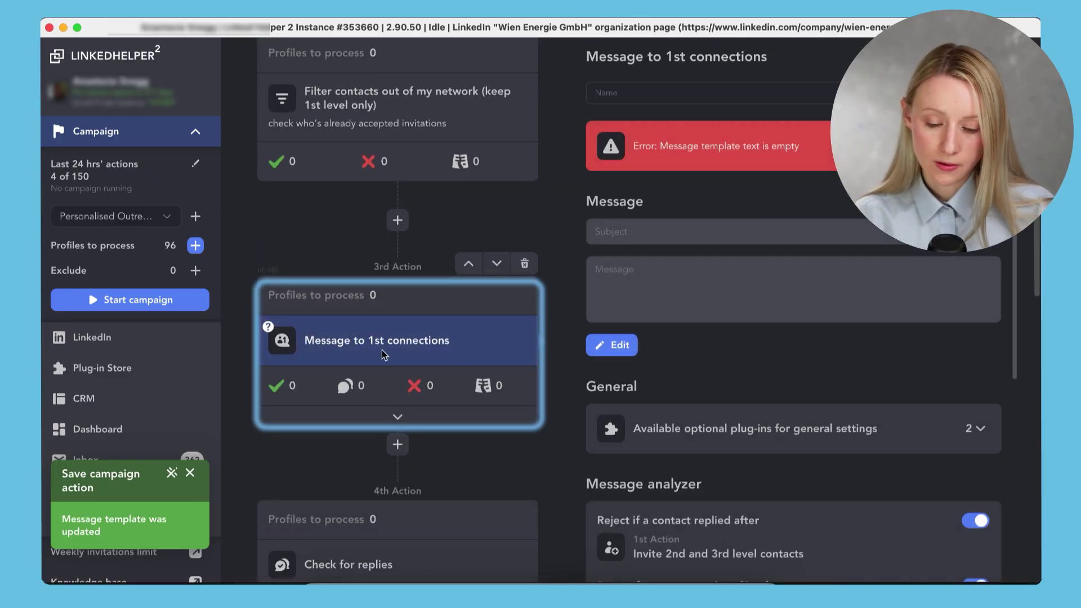
{"action": "left_click", "coordinate": [612, 345]}
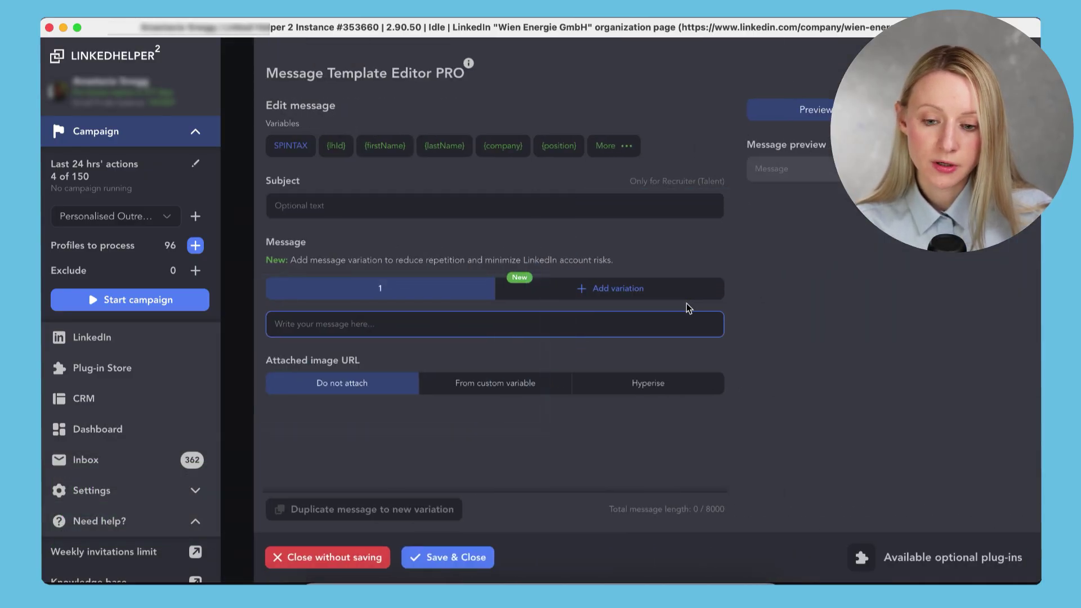
{"action": "left_click", "coordinate": [477, 324]}
{"action": "left_click", "coordinate": [460, 359]}
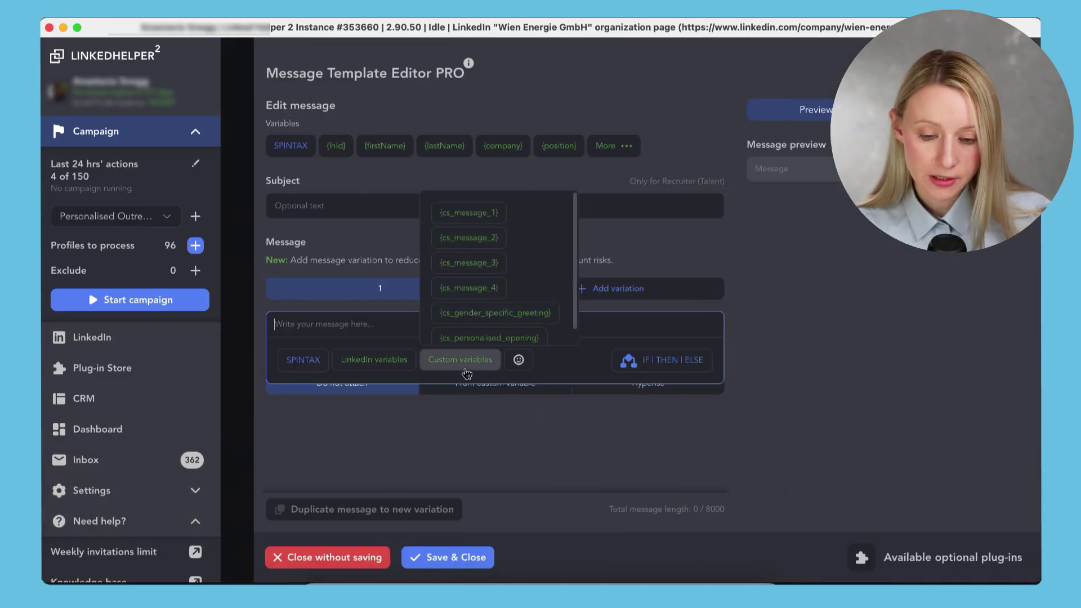
{"action": "left_click", "coordinate": [470, 238]}
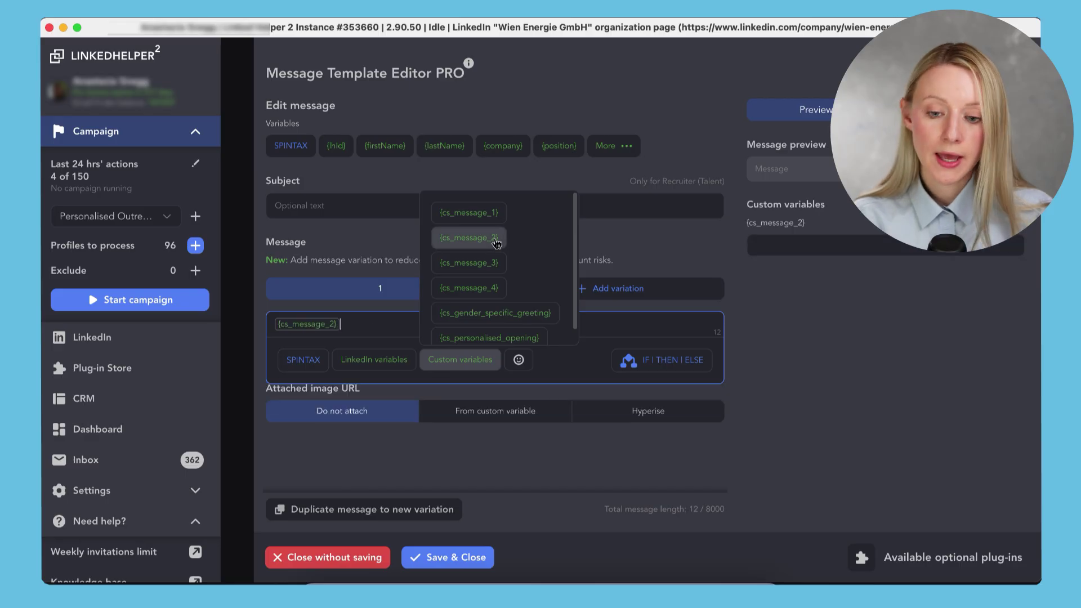
{"action": "left_click", "coordinate": [466, 554]}
{"action": "scroll", "coordinate": [397, 338], "scroll_direction": "down", "scroll_amount": 5}
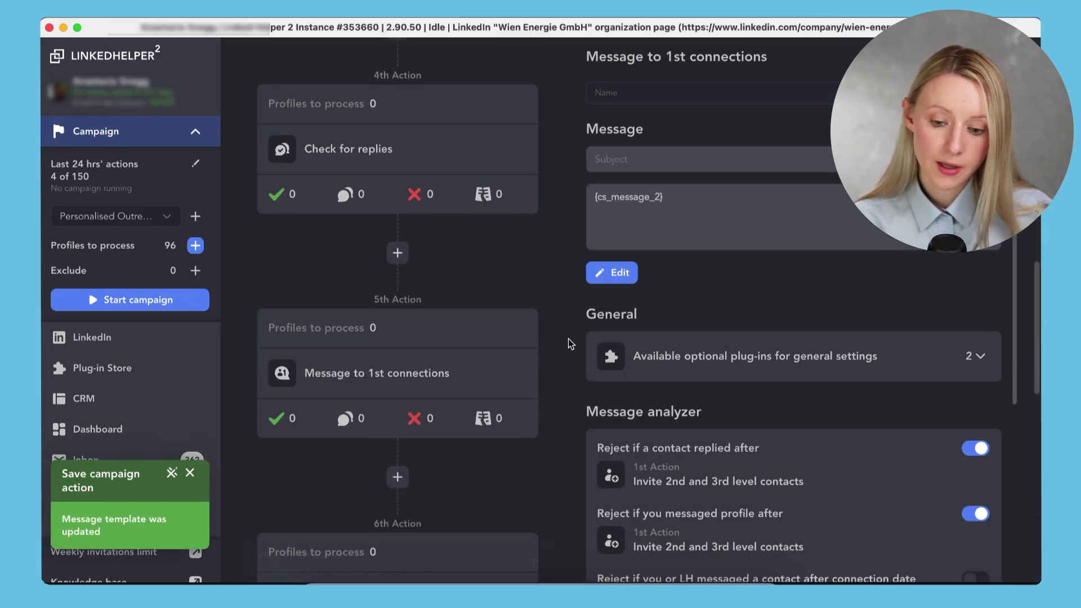
{"action": "scroll", "coordinate": [397, 338], "scroll_direction": "down", "scroll_amount": 3}
Step: Set the second follow-up message to {cs_message_3} and save it
{"action": "left_click", "coordinate": [440, 241]}
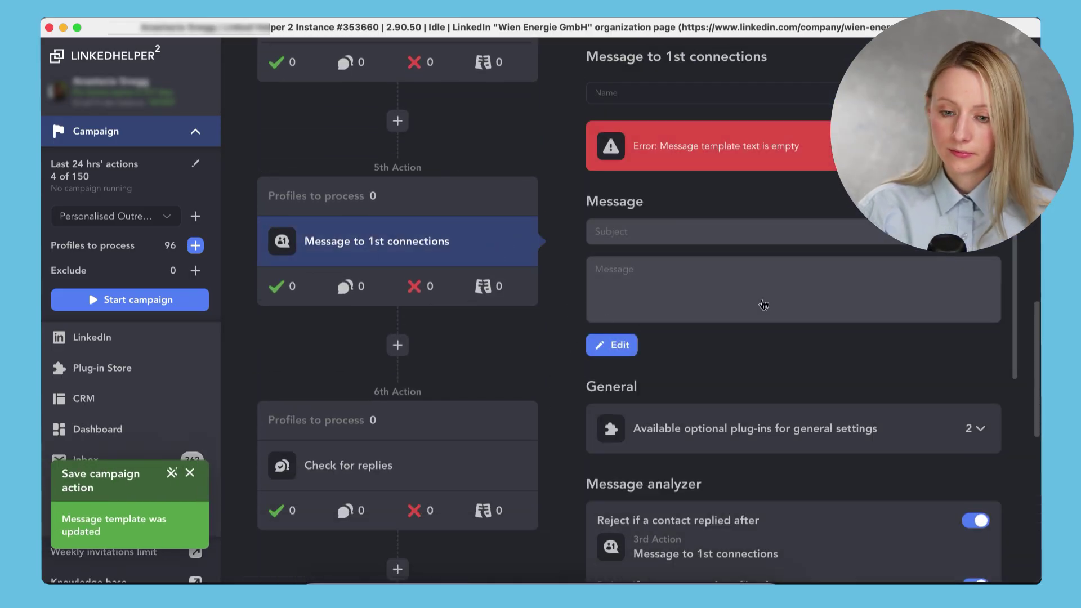
{"action": "left_click", "coordinate": [765, 305]}
{"action": "left_click", "coordinate": [350, 324]}
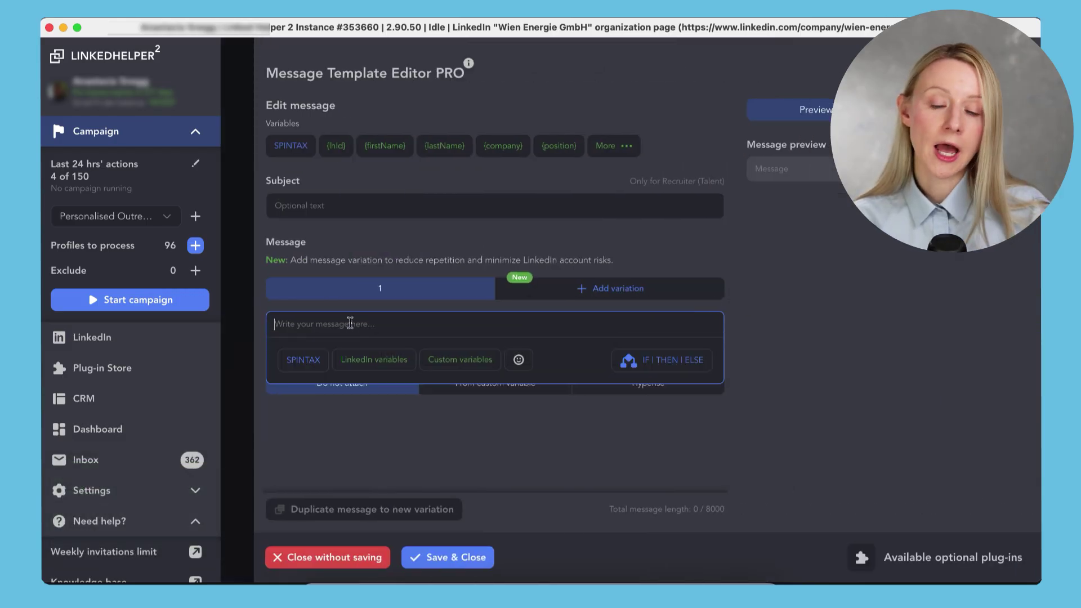
{"action": "left_click", "coordinate": [456, 360]}
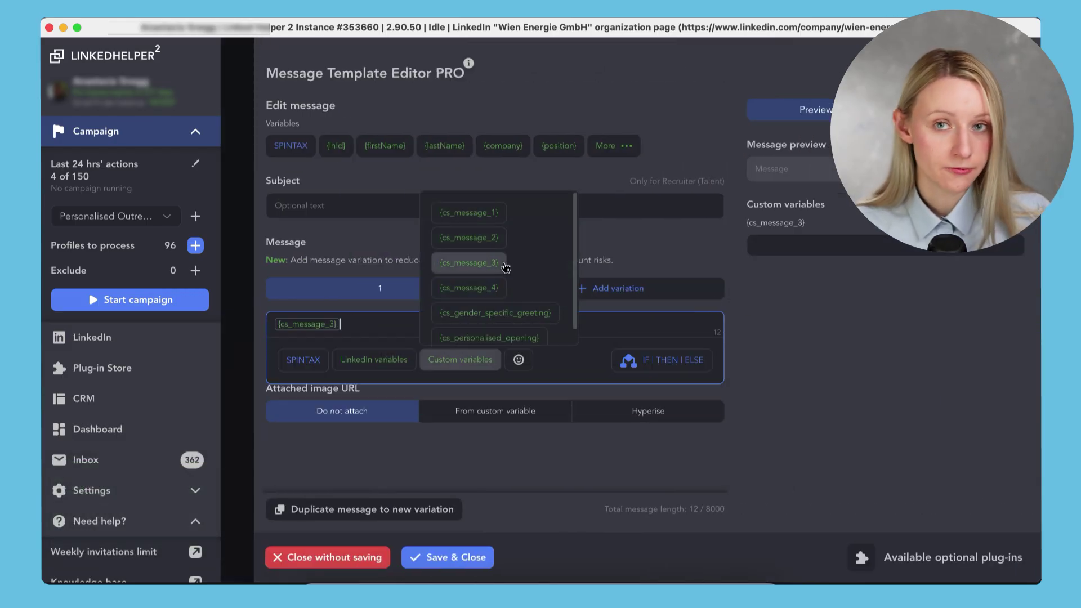
{"action": "left_click", "coordinate": [469, 262]}
{"action": "left_click", "coordinate": [456, 558]}
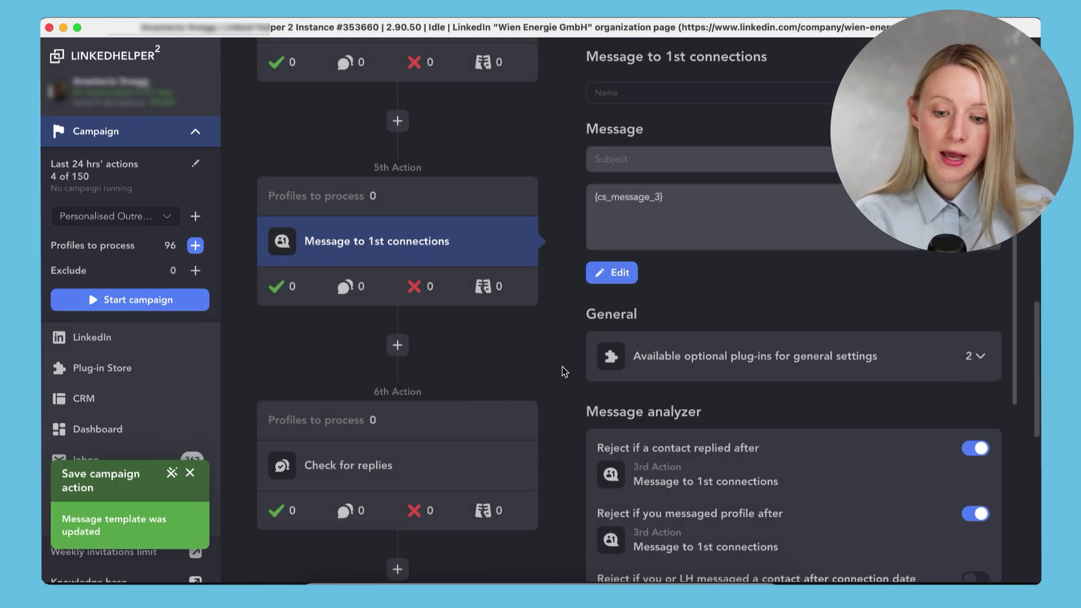
{"action": "scroll", "coordinate": [398, 338], "scroll_direction": "down", "scroll_amount": 5}
{"action": "scroll", "coordinate": [564, 371], "scroll_direction": "down", "scroll_amount": 2}
Step: Set the third follow-up message to {cs_message_4} and save it
{"action": "left_click", "coordinate": [540, 272]}
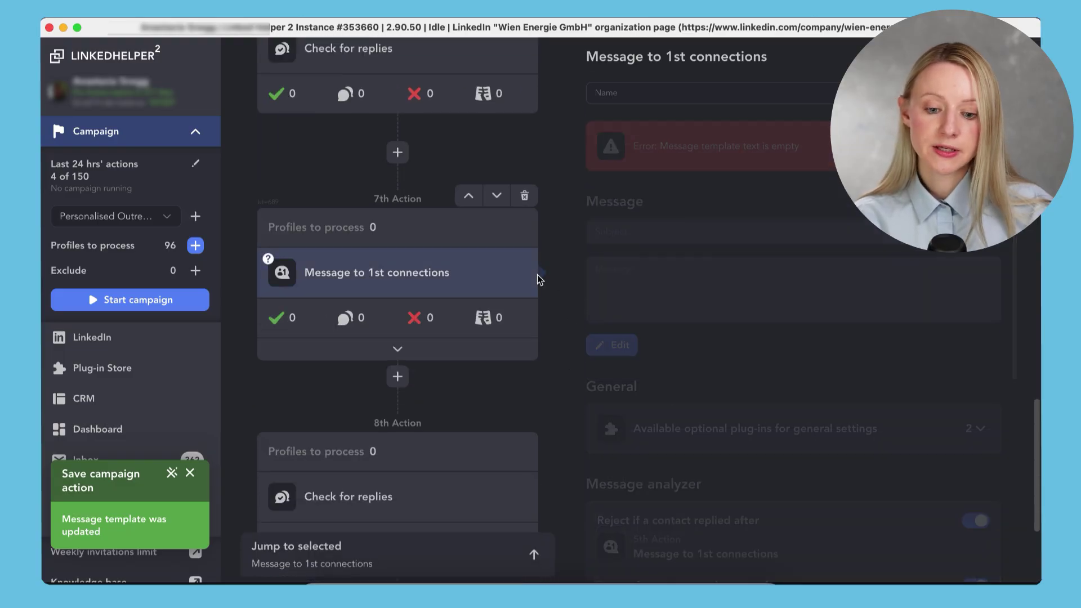
{"action": "left_click", "coordinate": [664, 302]}
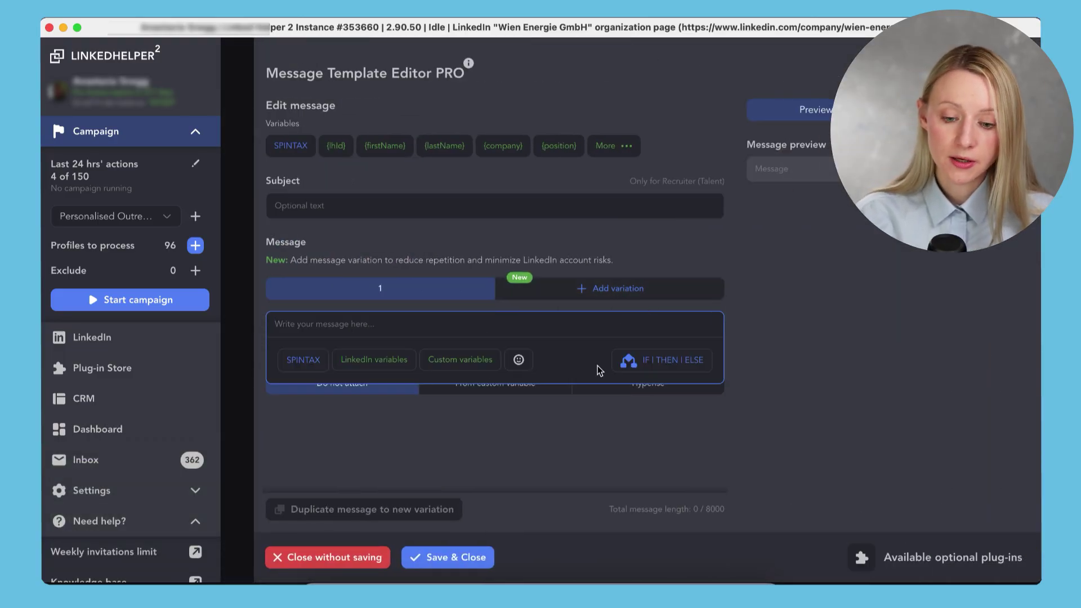
{"action": "left_click", "coordinate": [531, 323]}
{"action": "left_click", "coordinate": [465, 361]}
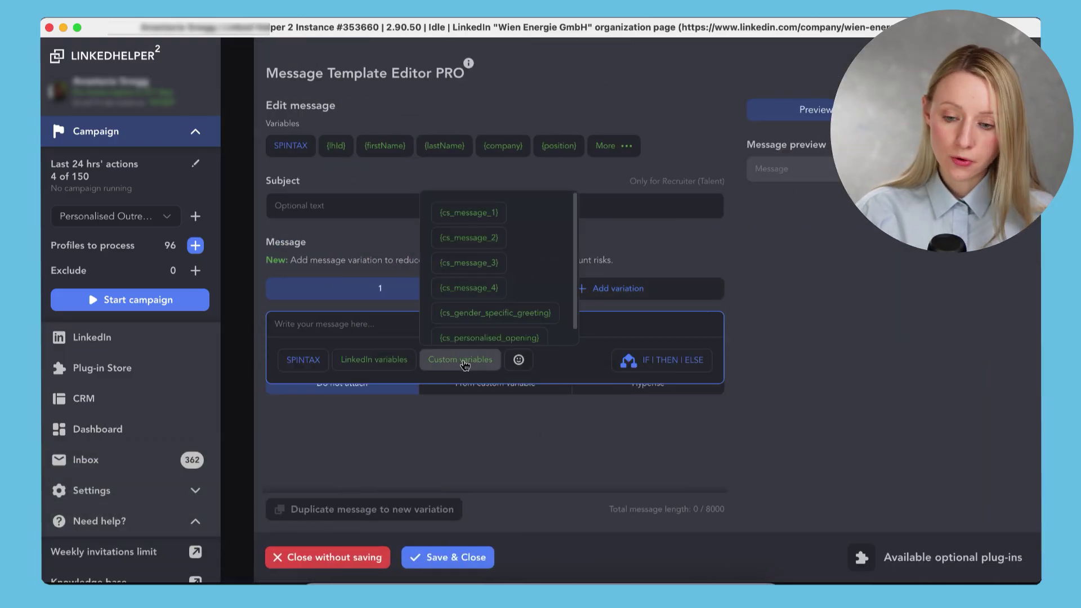
{"action": "left_click", "coordinate": [469, 287]}
{"action": "left_click", "coordinate": [449, 557]}
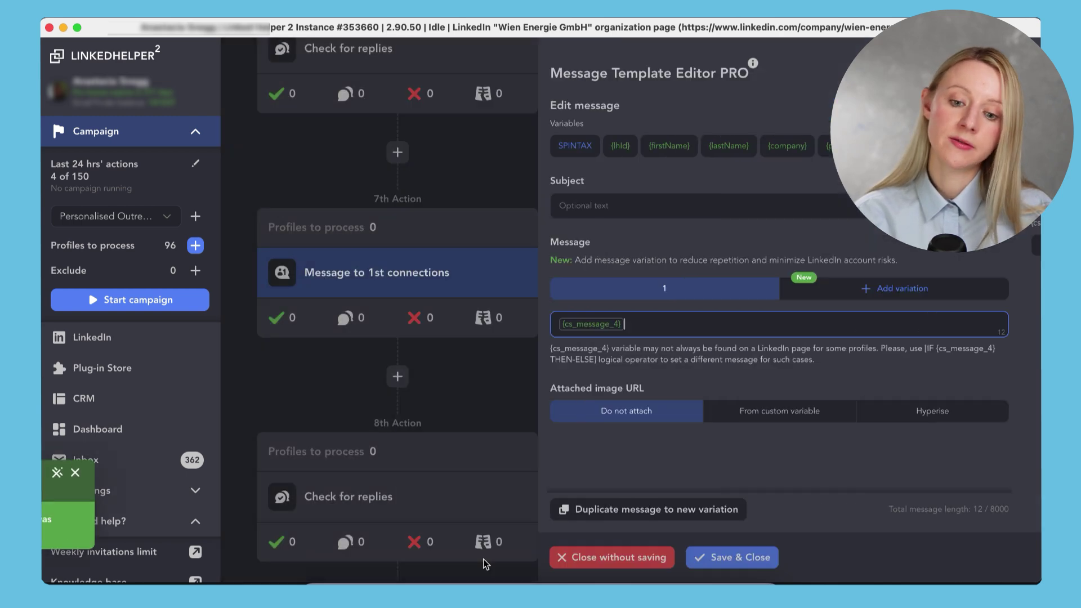
{"action": "scroll", "coordinate": [564, 500], "scroll_direction": "down", "scroll_amount": 3}
{"action": "left_click", "coordinate": [398, 358]}
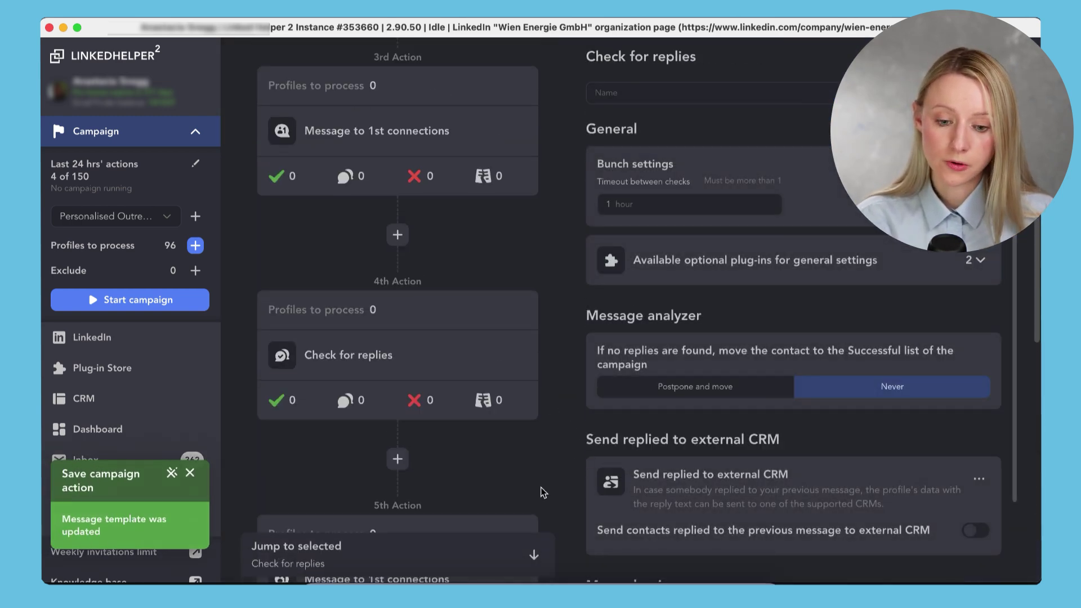
{"action": "scroll", "coordinate": [542, 492], "scroll_direction": "up", "scroll_amount": 5}
{"action": "scroll", "coordinate": [541, 492], "scroll_direction": "up", "scroll_amount": 5}
{"action": "left_click", "coordinate": [467, 362]}
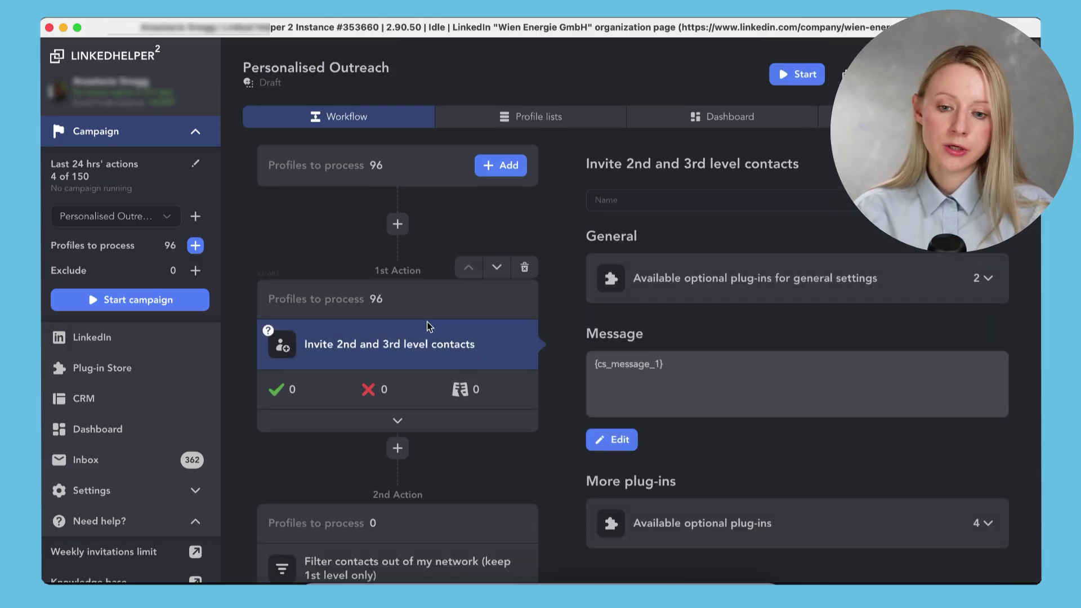
{"action": "left_click", "coordinate": [429, 301]}
{"action": "left_click", "coordinate": [391, 197]}
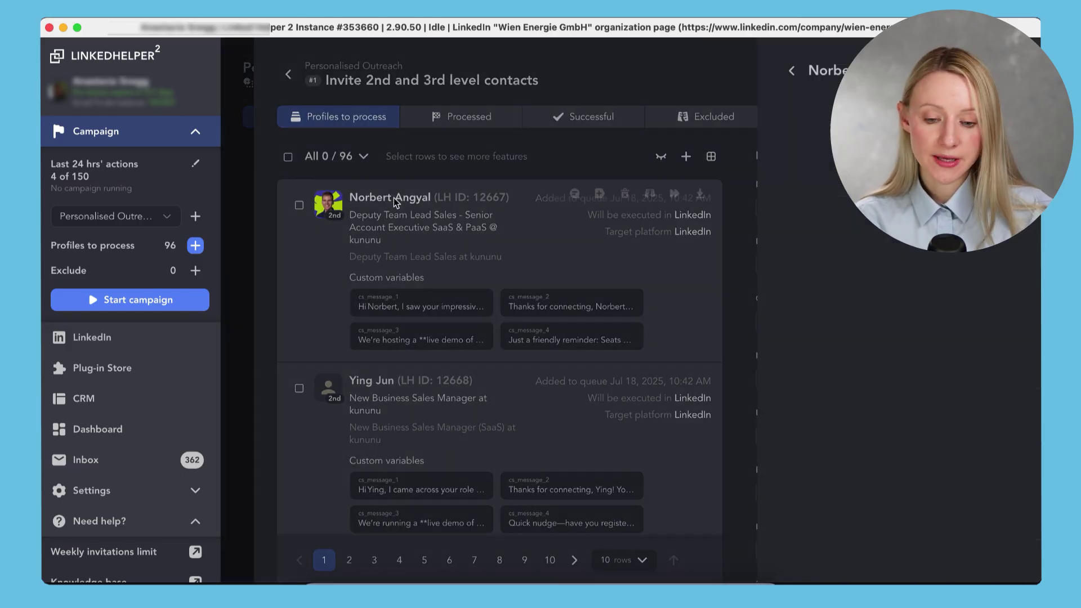
{"action": "scroll", "coordinate": [590, 392], "scroll_direction": "down", "scroll_amount": 5}
{"action": "scroll", "coordinate": [590, 392], "scroll_direction": "down", "scroll_amount": 5}
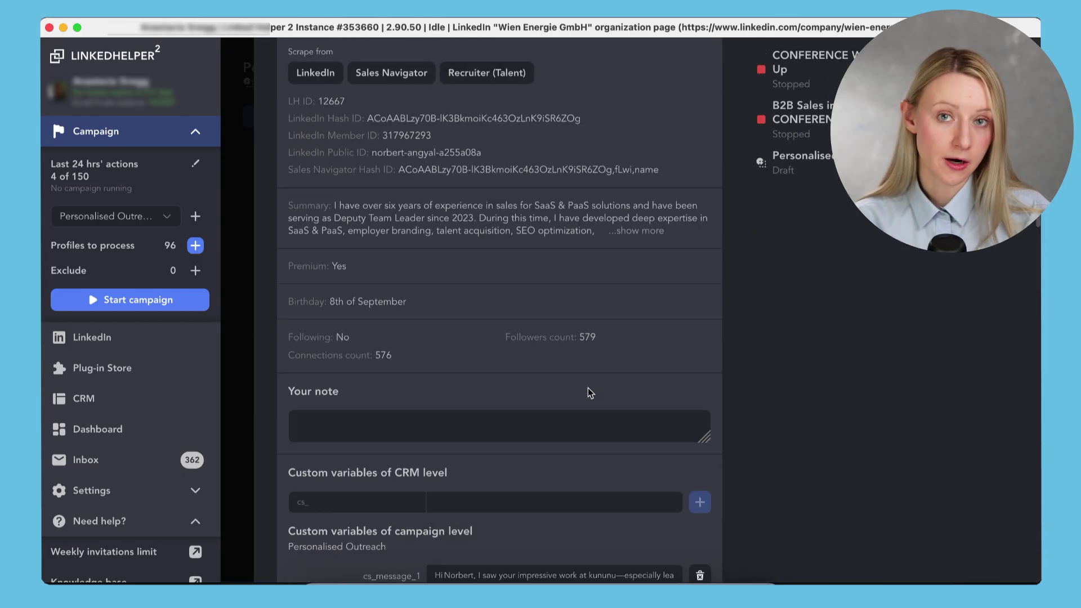
{"action": "scroll", "coordinate": [590, 392], "scroll_direction": "down", "scroll_amount": 5}
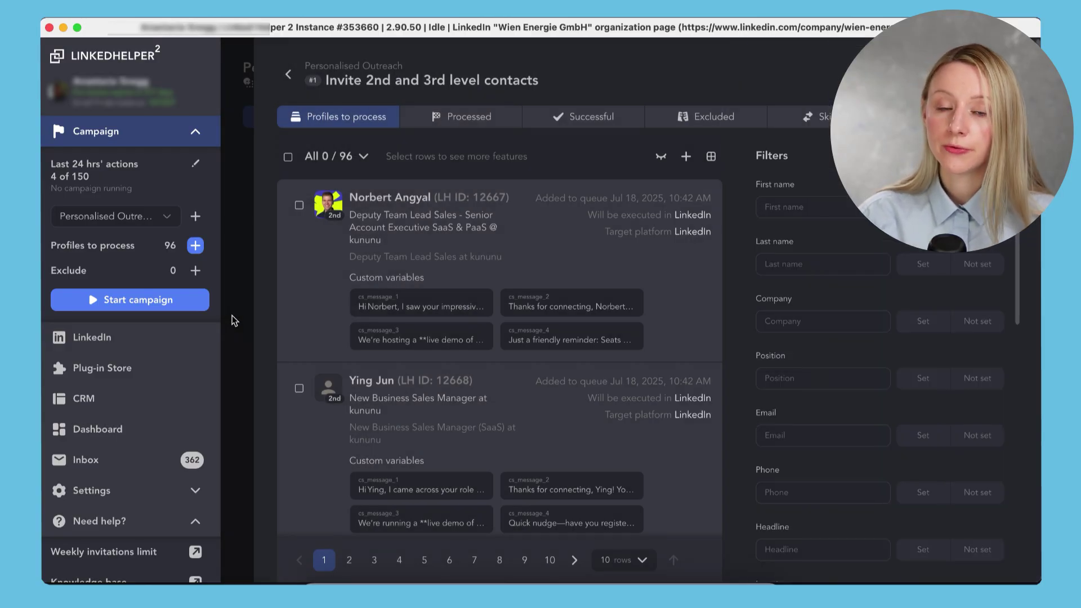
{"action": "mouse_move", "coordinate": [498, 262]}
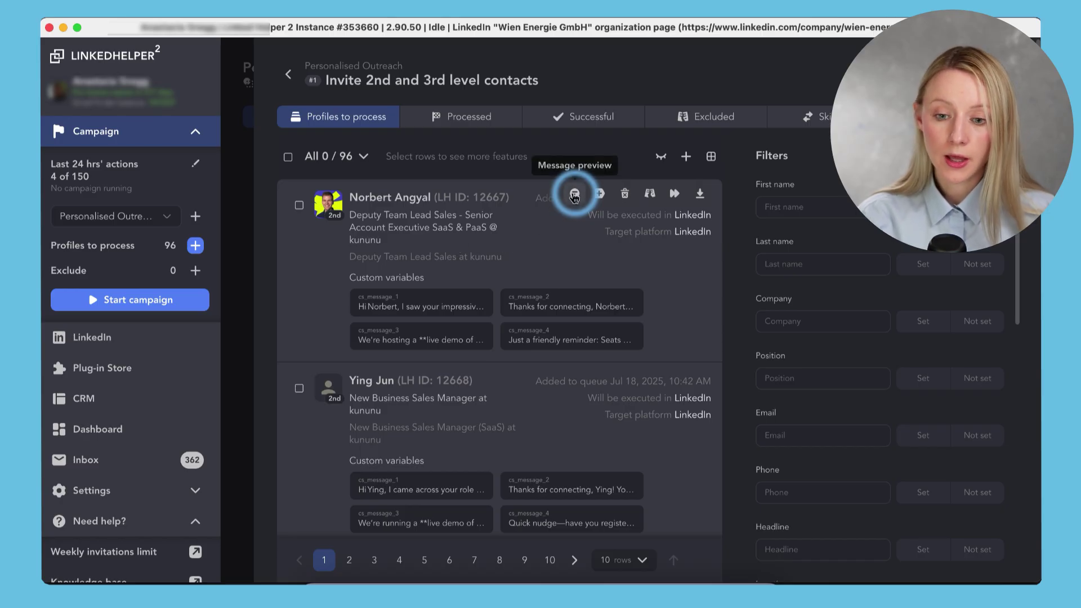
{"action": "left_click", "coordinate": [575, 197]}
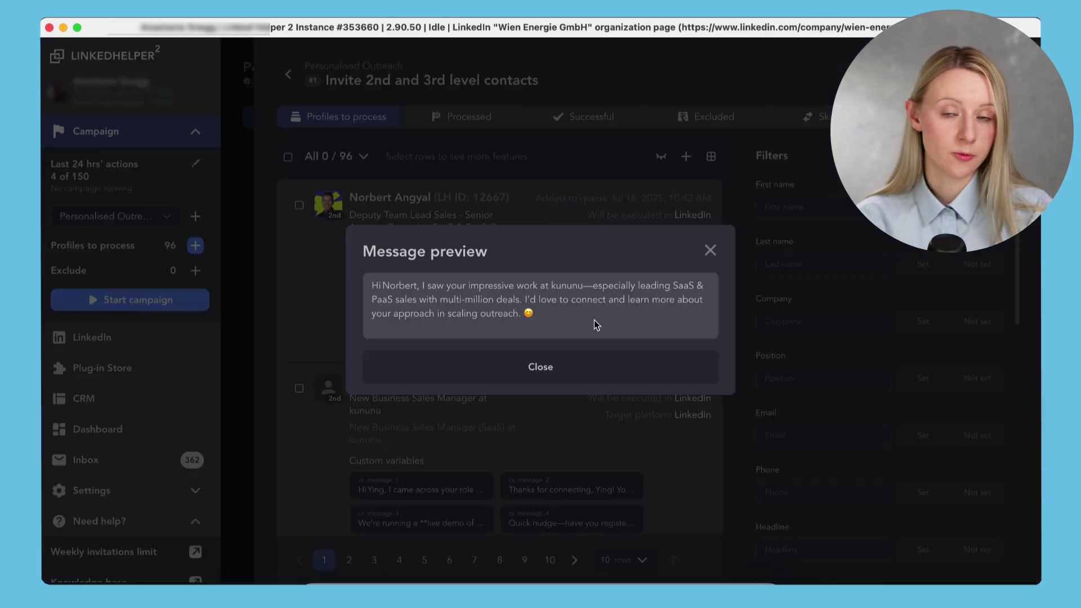
{"action": "left_click", "coordinate": [710, 250]}
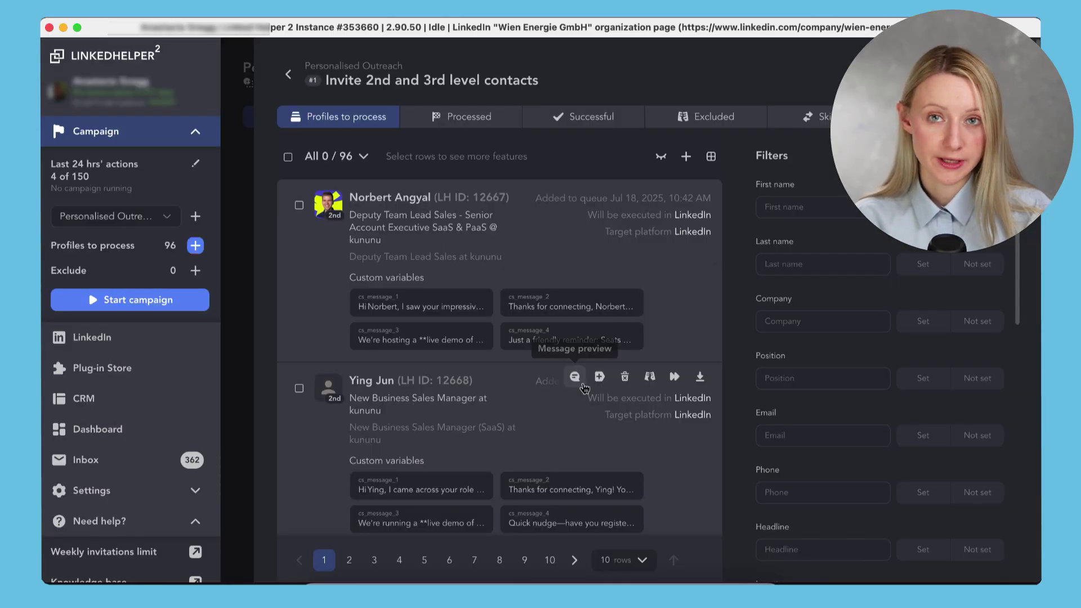
{"action": "left_click", "coordinate": [576, 377]}
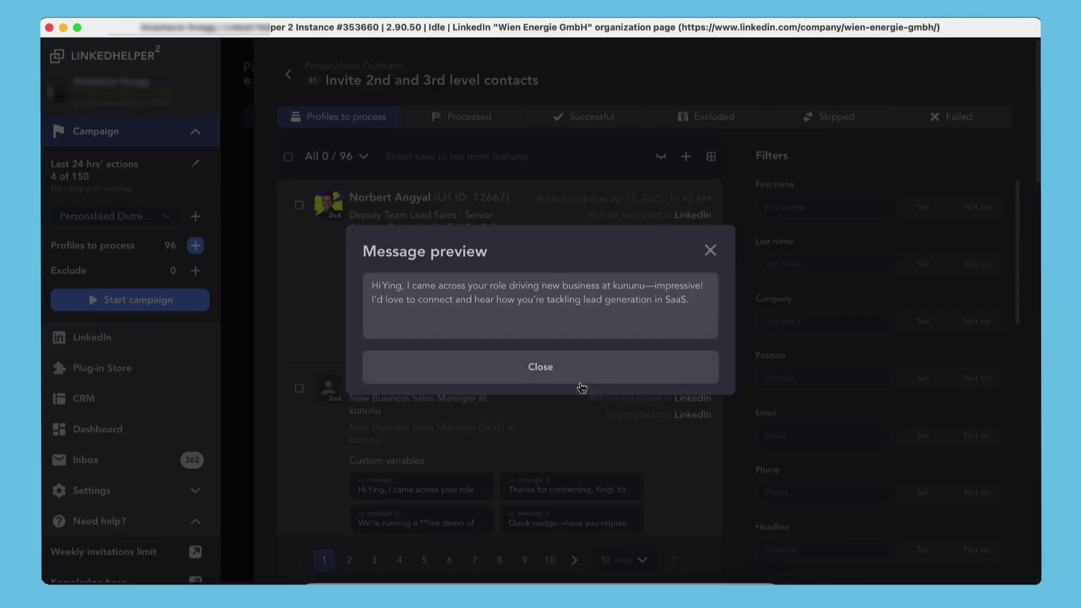
{"action": "left_click", "coordinate": [543, 368]}
{"action": "left_click", "coordinate": [288, 77]}
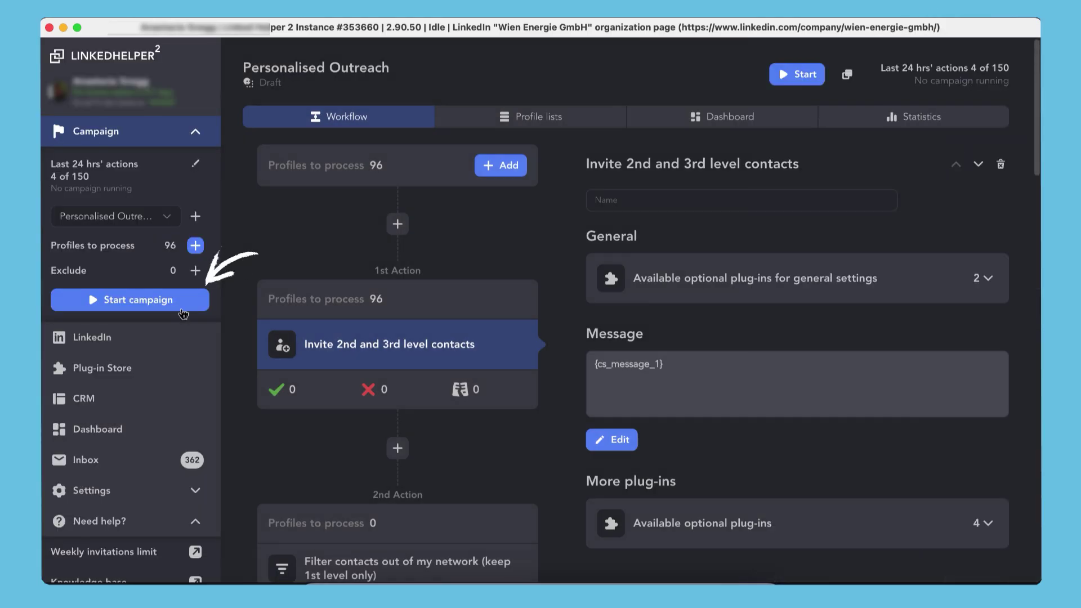
Step: Launch the Personalised Outreach campaign with Start campaign in the sidebar
{"action": "left_click", "coordinate": [130, 300]}
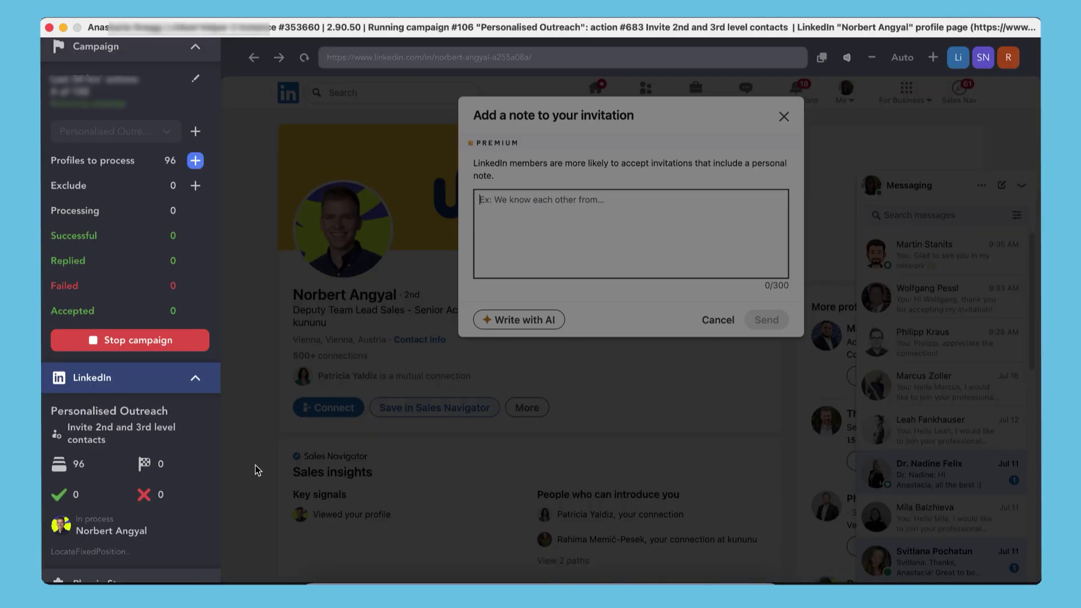